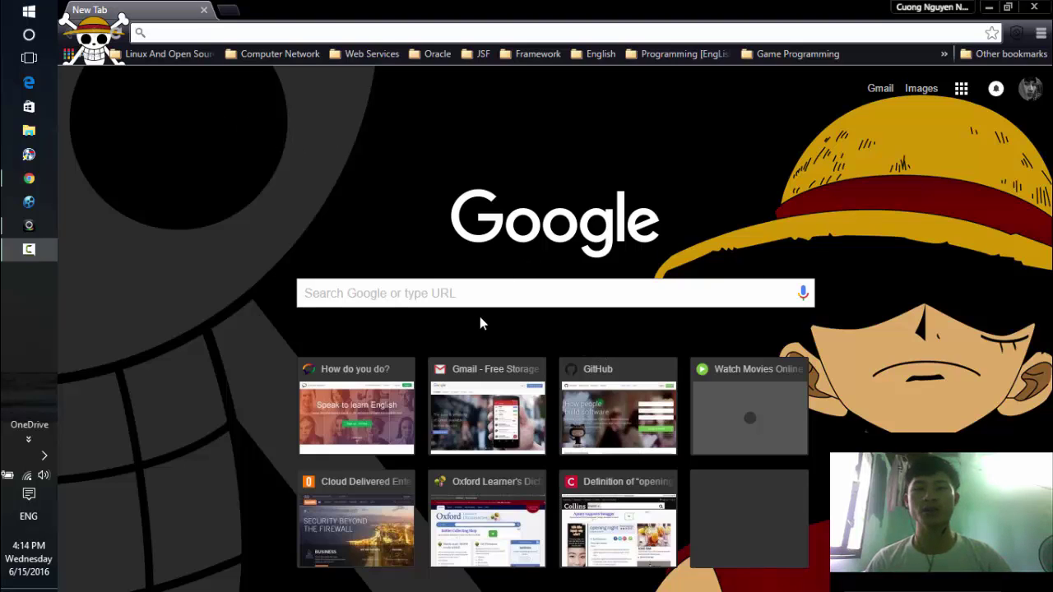
Step: Load time.com from the address bar and scroll to the 'Clinton Blasts Past Trump' top story
{"action": "left_click", "coordinate": [403, 294]}
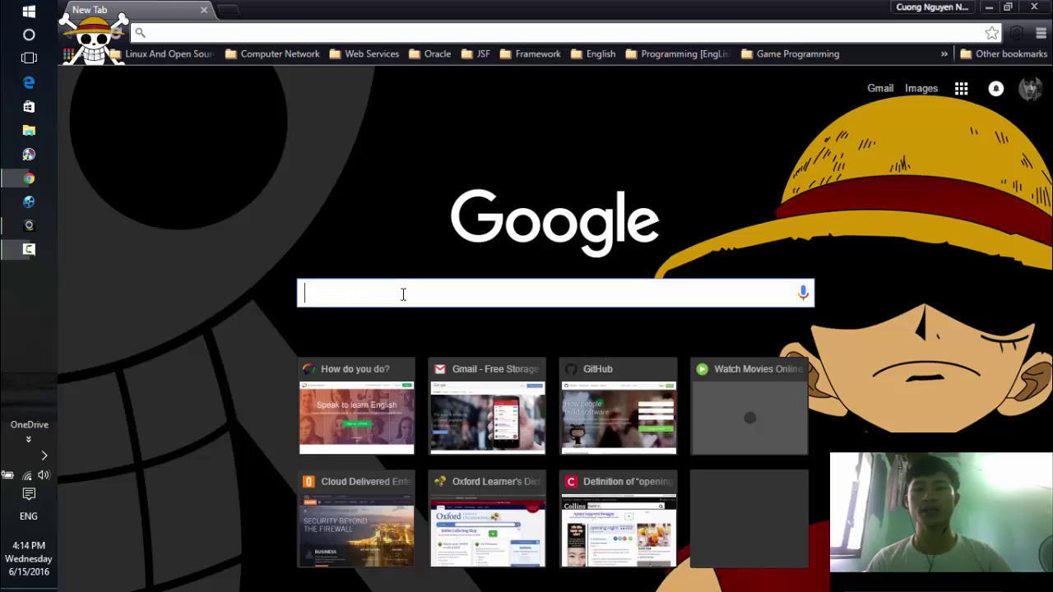
{"action": "left_click", "coordinate": [287, 33]}
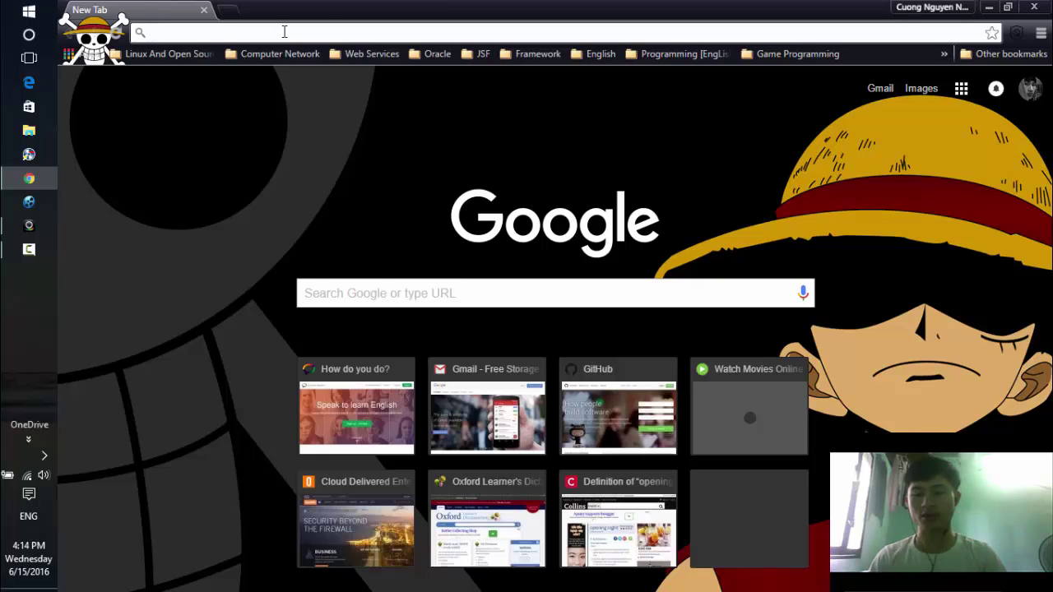
{"action": "type", "text": "time"}
{"action": "key", "text": "BackSpace"}
{"action": "type", "text": ".c"}
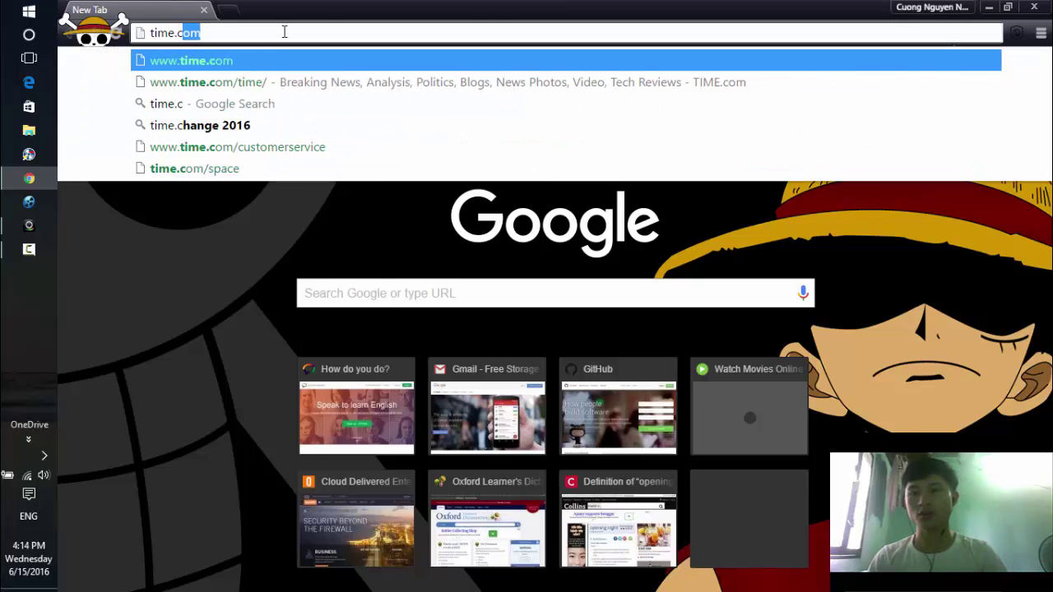
{"action": "key", "text": "Down"}
{"action": "key", "text": "Return"}
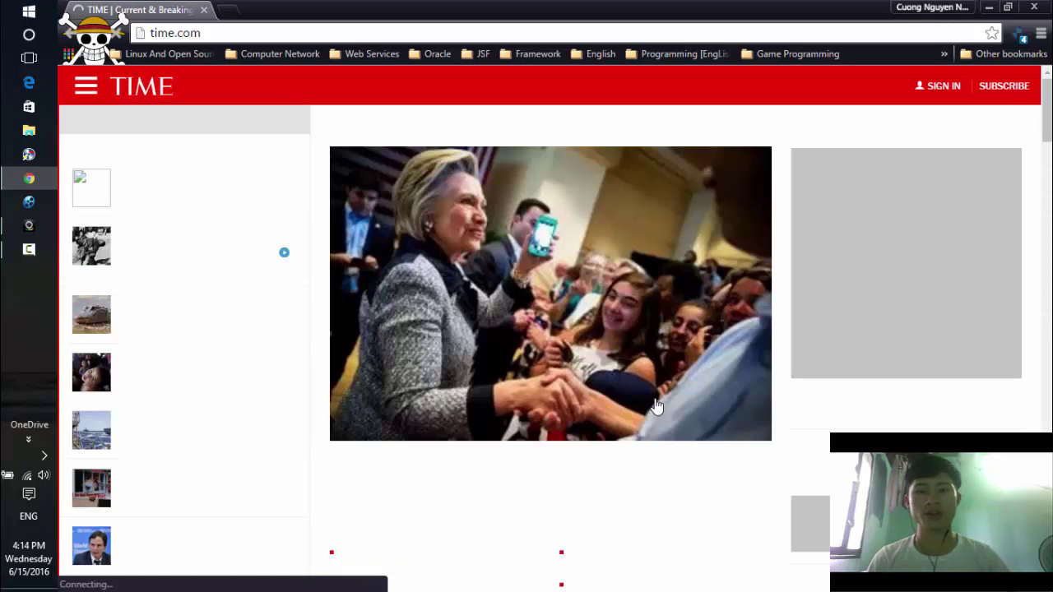
{"action": "scroll", "coordinate": [573, 267], "scroll_direction": "down", "scroll_amount": 3}
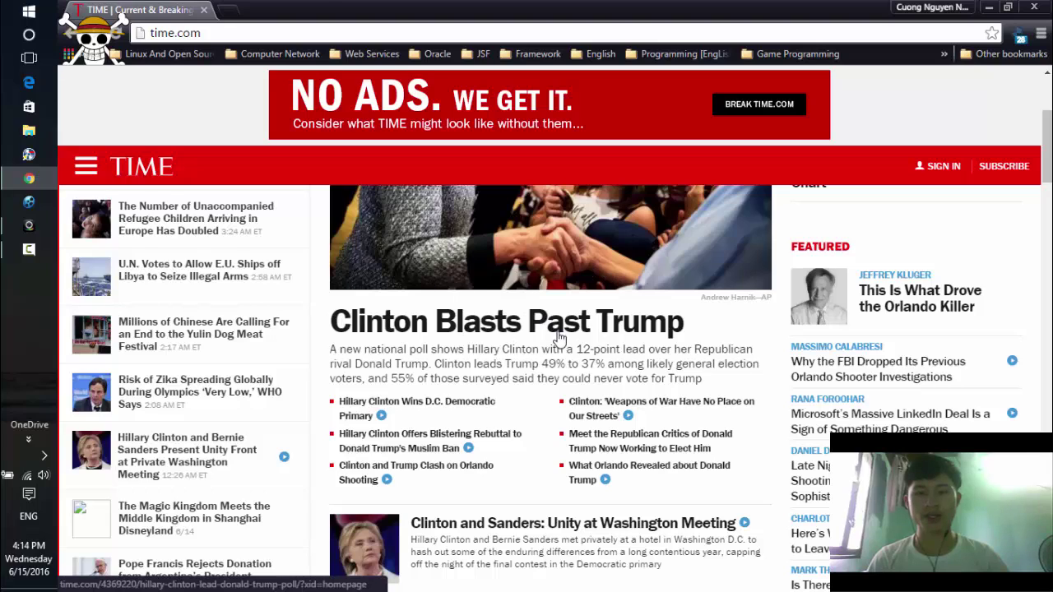
{"action": "scroll", "coordinate": [493, 342], "scroll_direction": "down", "scroll_amount": 4}
{"action": "scroll", "coordinate": [493, 247], "scroll_direction": "up", "scroll_amount": 2}
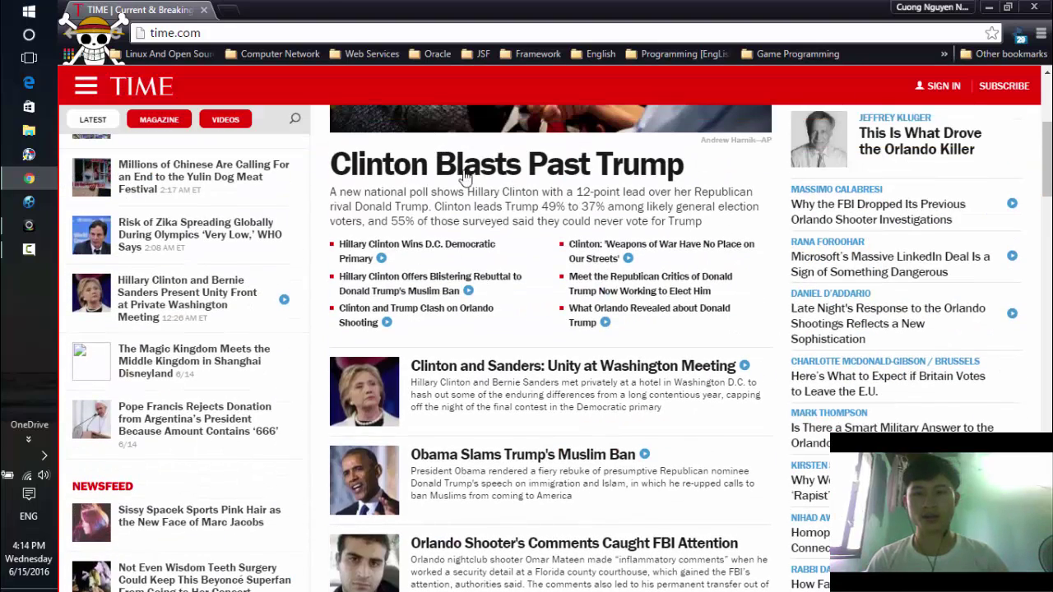
Step: Open the 'Clinton Blasts Past Trump' headline and scroll through the 12-point poll article's opening paragraphs
{"action": "left_click", "coordinate": [470, 168]}
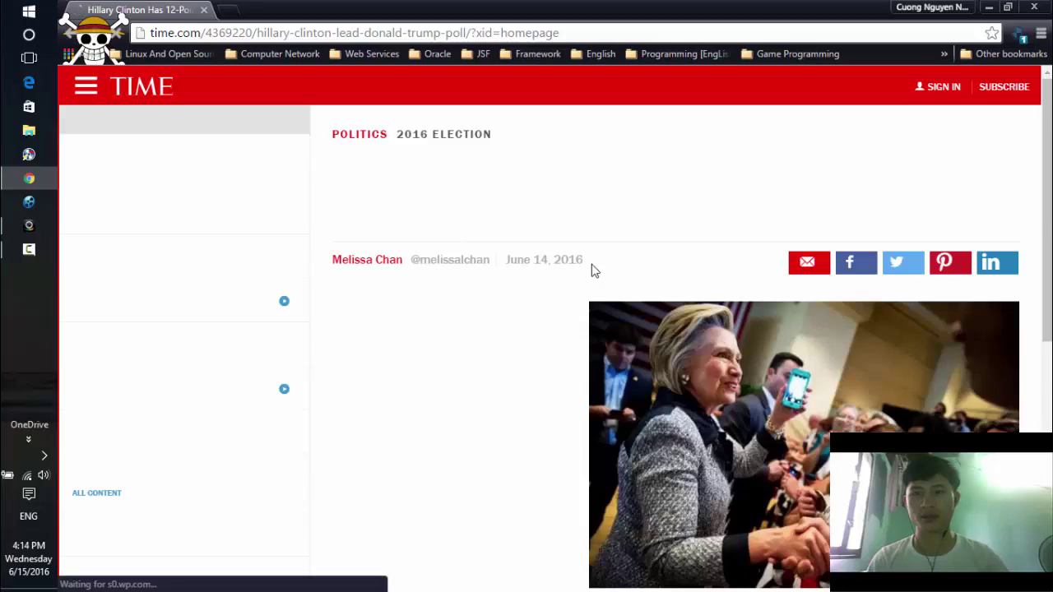
{"action": "scroll", "coordinate": [495, 368], "scroll_direction": "down", "scroll_amount": 3}
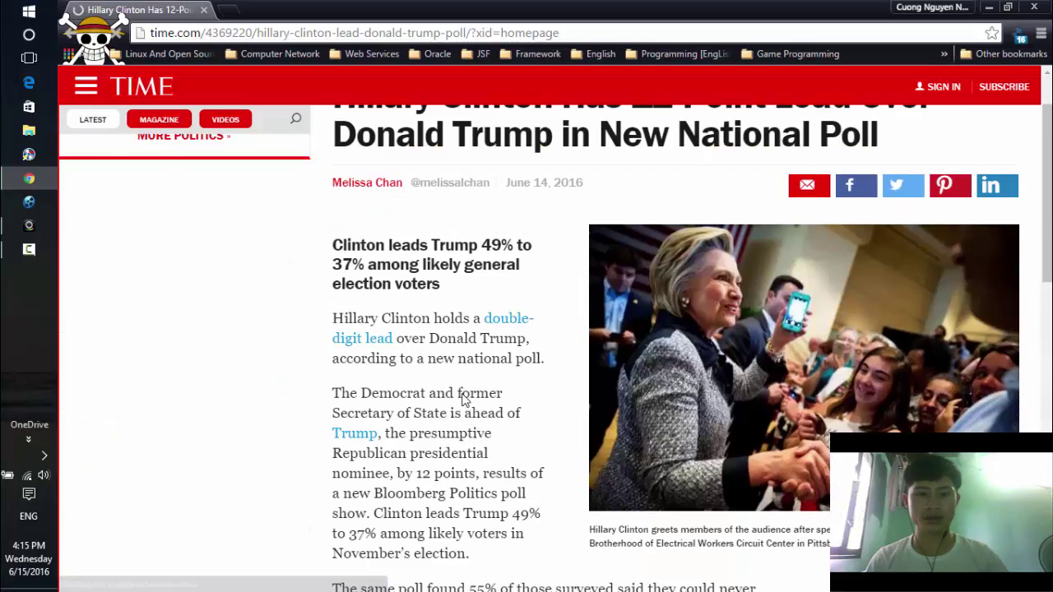
{"action": "scroll", "coordinate": [460, 354], "scroll_direction": "up", "scroll_amount": 3}
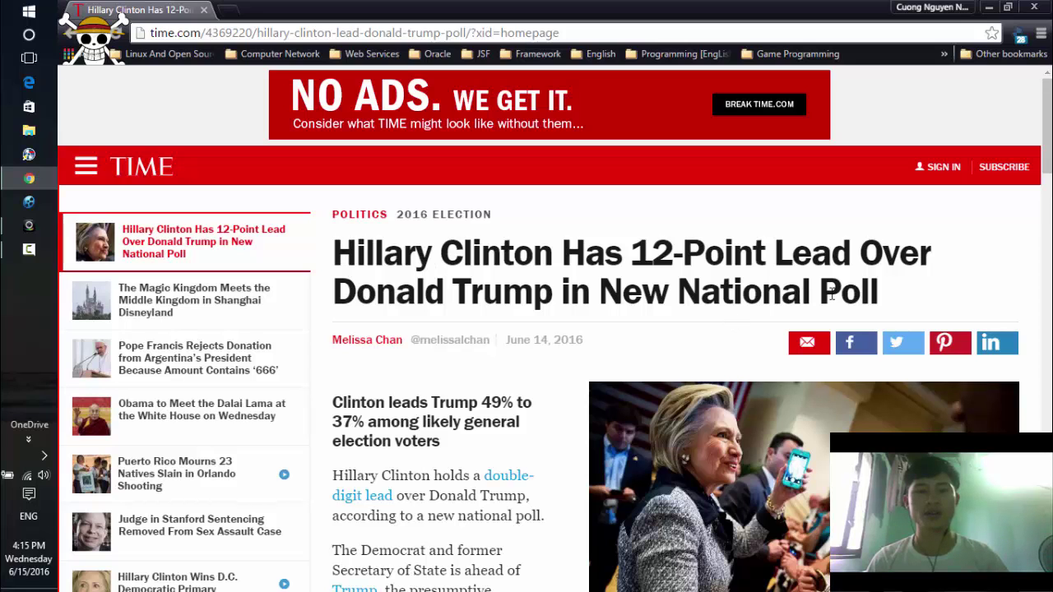
{"action": "scroll", "coordinate": [576, 314], "scroll_direction": "down", "scroll_amount": 3}
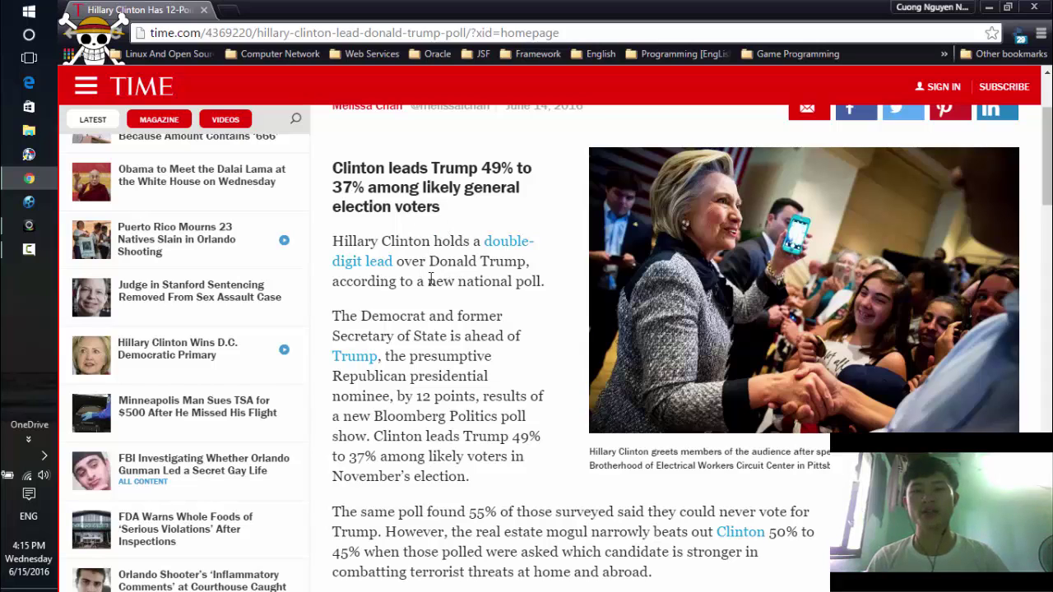
{"action": "scroll", "coordinate": [431, 278], "scroll_direction": "up", "scroll_amount": 2}
{"action": "scroll", "coordinate": [432, 278], "scroll_direction": "down", "scroll_amount": 2}
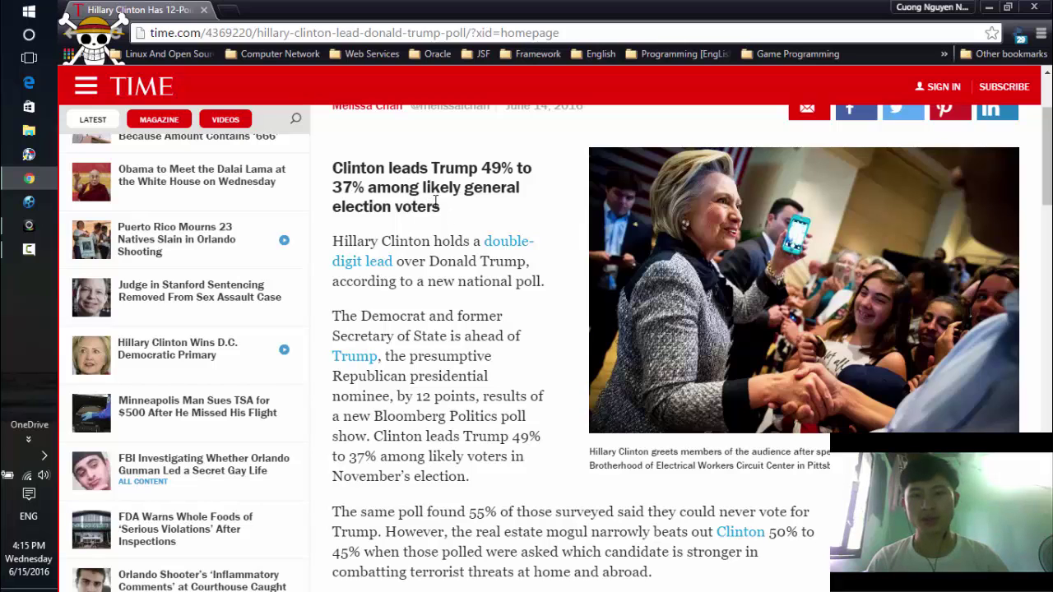
{"action": "scroll", "coordinate": [422, 279], "scroll_direction": "down", "scroll_amount": 2}
{"action": "scroll", "coordinate": [368, 136], "scroll_direction": "up", "scroll_amount": 1}
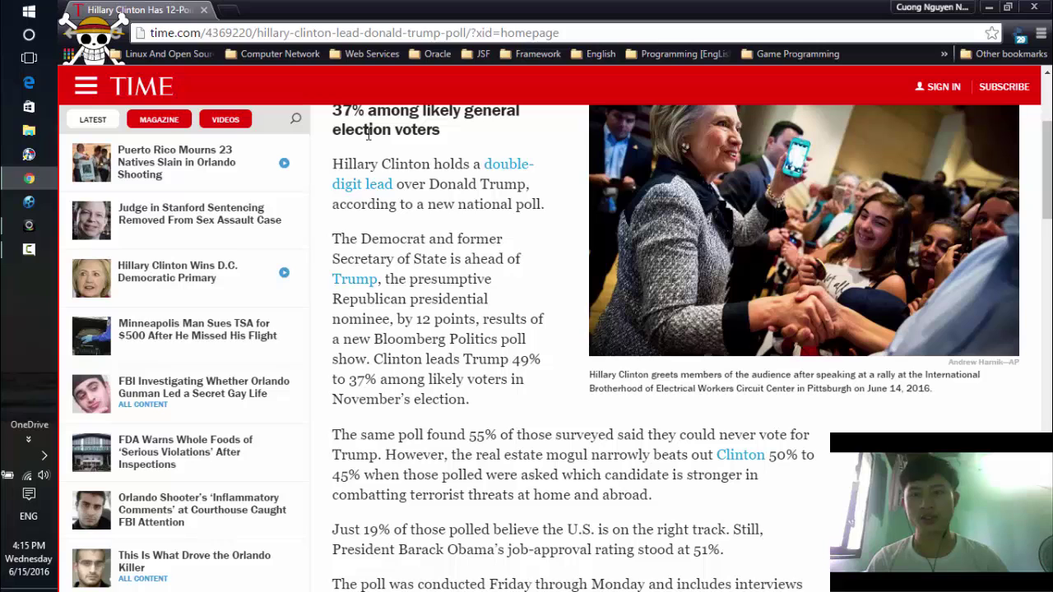
{"action": "scroll", "coordinate": [438, 204], "scroll_direction": "up", "scroll_amount": 1}
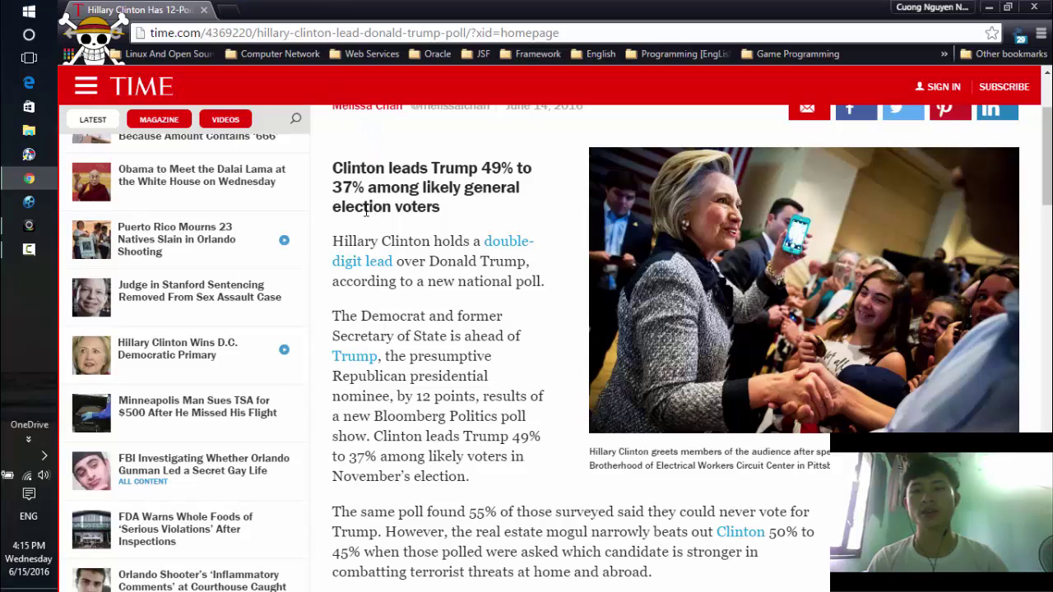
Step: Go to Google Translate in a new tab
{"action": "left_click", "coordinate": [230, 10]}
{"action": "type", "text": "tra"}
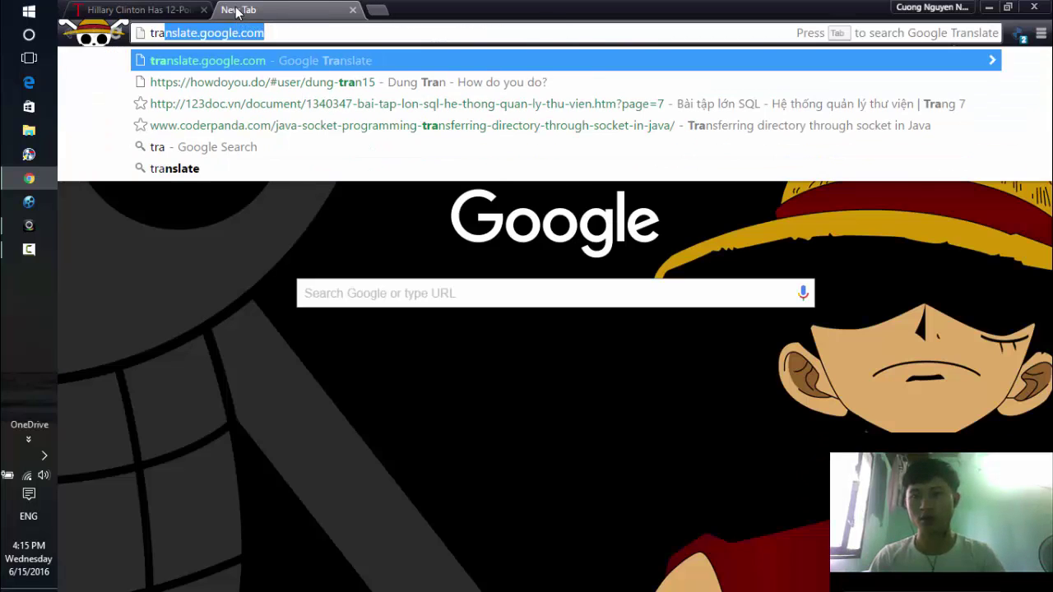
{"action": "key", "text": "Return"}
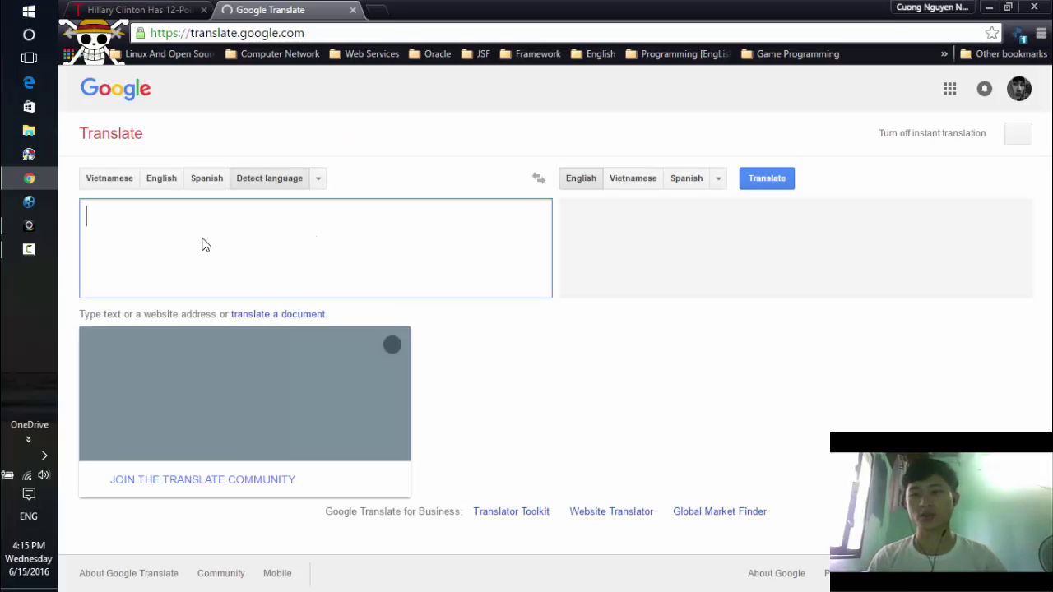
Step: Translate 'election' into Vietnamese and select the result 'cuộc bầu cử'
{"action": "type", "text": "elec"}
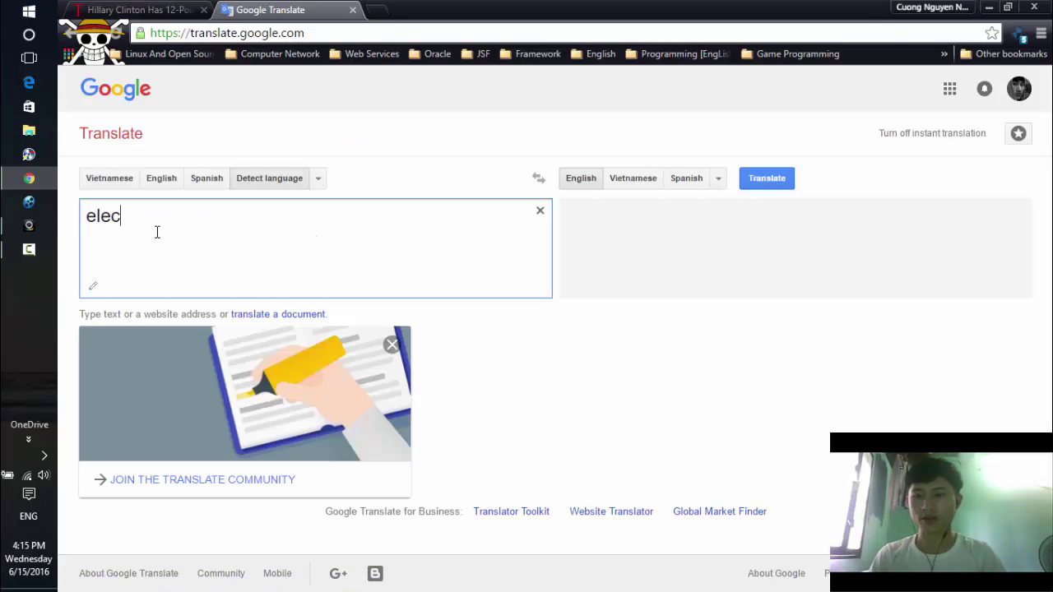
{"action": "type", "text": "tion"}
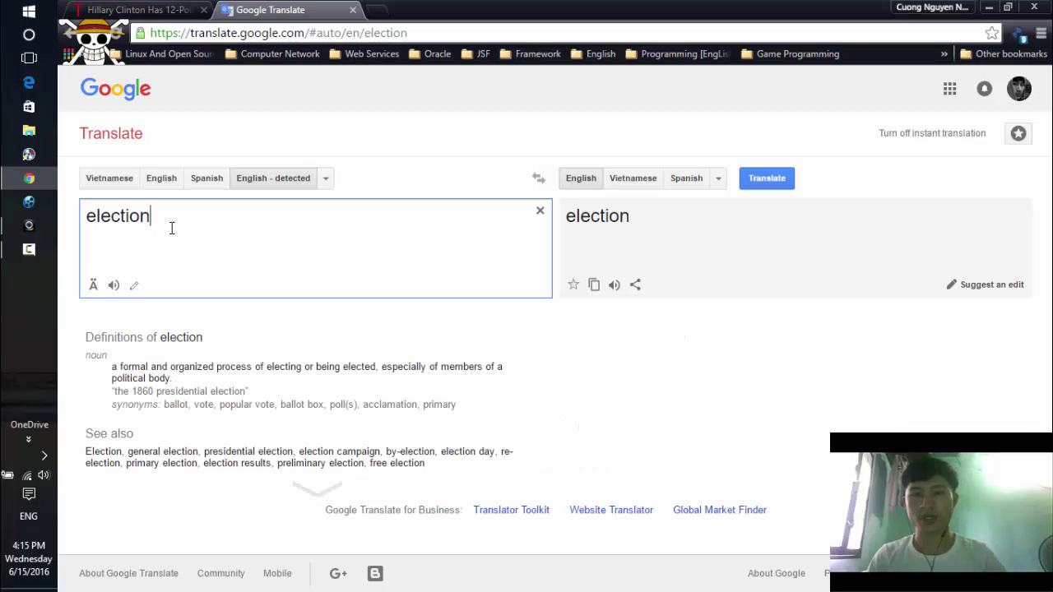
{"action": "left_click", "coordinate": [635, 187]}
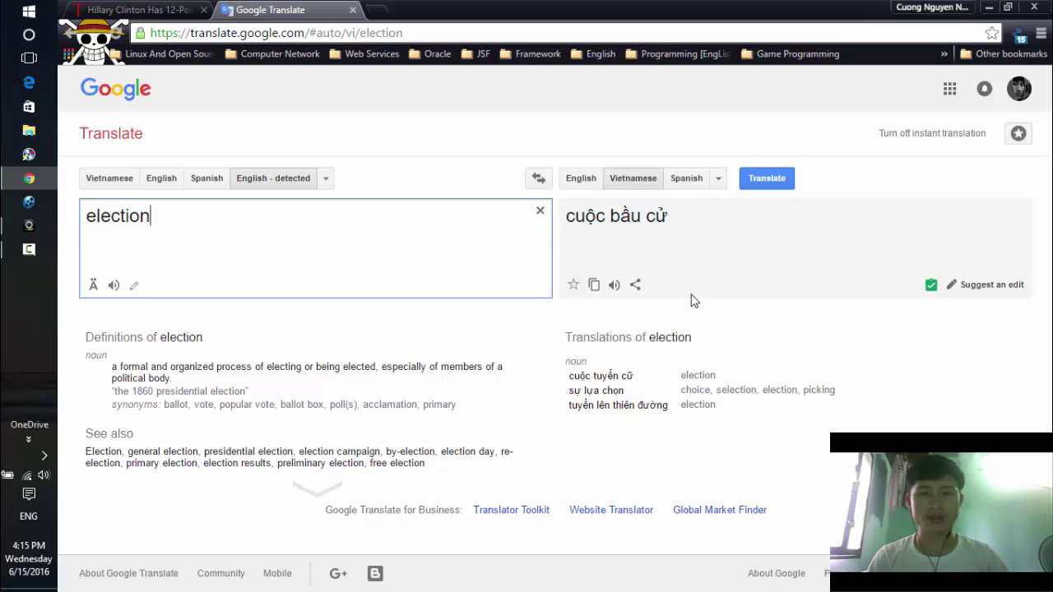
{"action": "left_click_drag", "start_coordinate": [691, 245], "coordinate": [578, 215]}
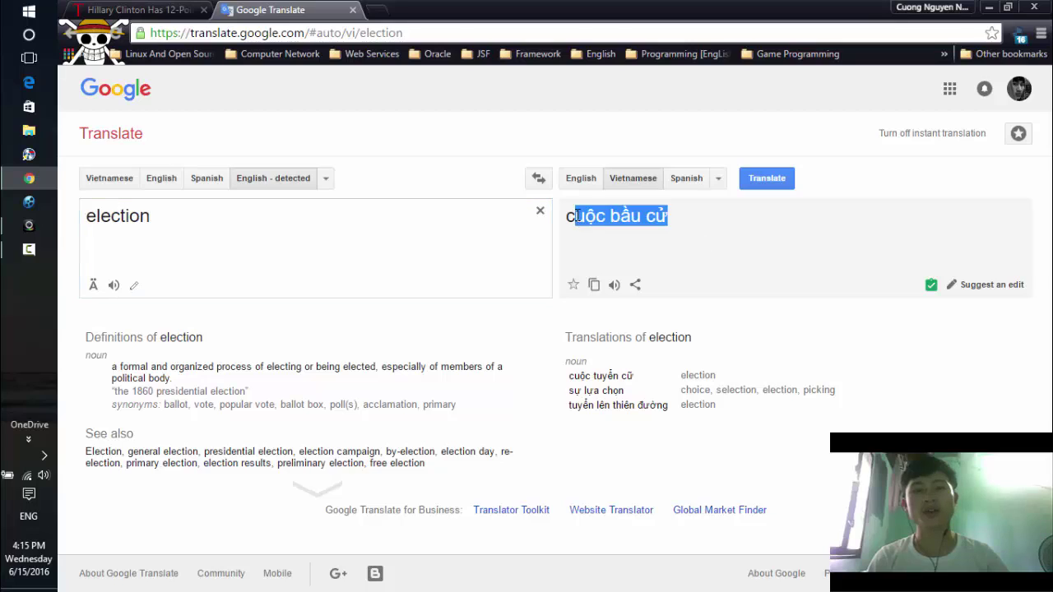
{"action": "left_click", "coordinate": [389, 238]}
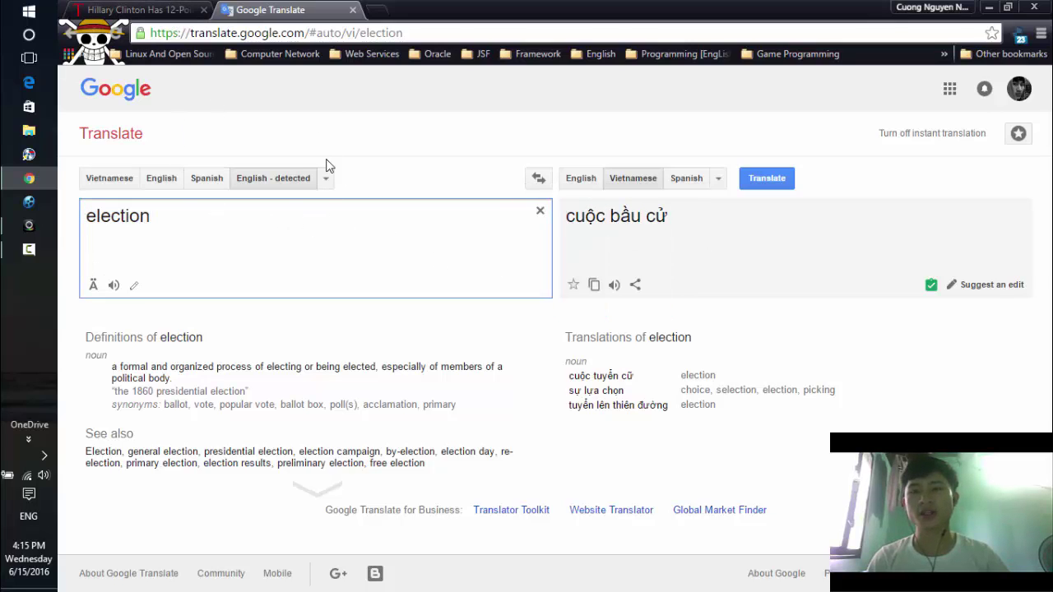
{"action": "key", "text": "ctrl+shift+Tab"}
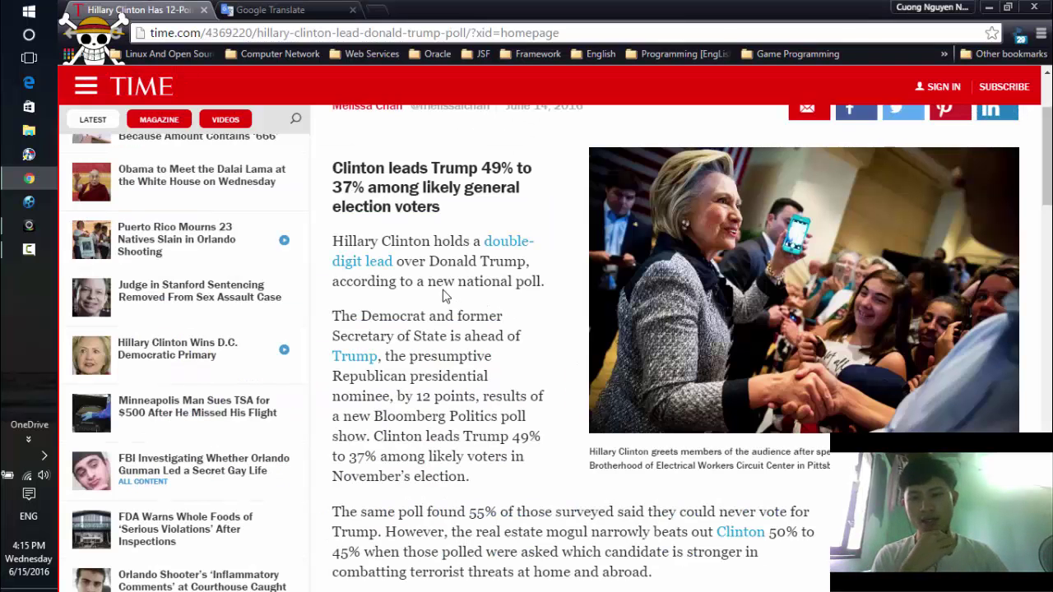
{"action": "scroll", "coordinate": [444, 289], "scroll_direction": "down", "scroll_amount": 2}
{"action": "scroll", "coordinate": [444, 289], "scroll_direction": "up", "scroll_amount": 3}
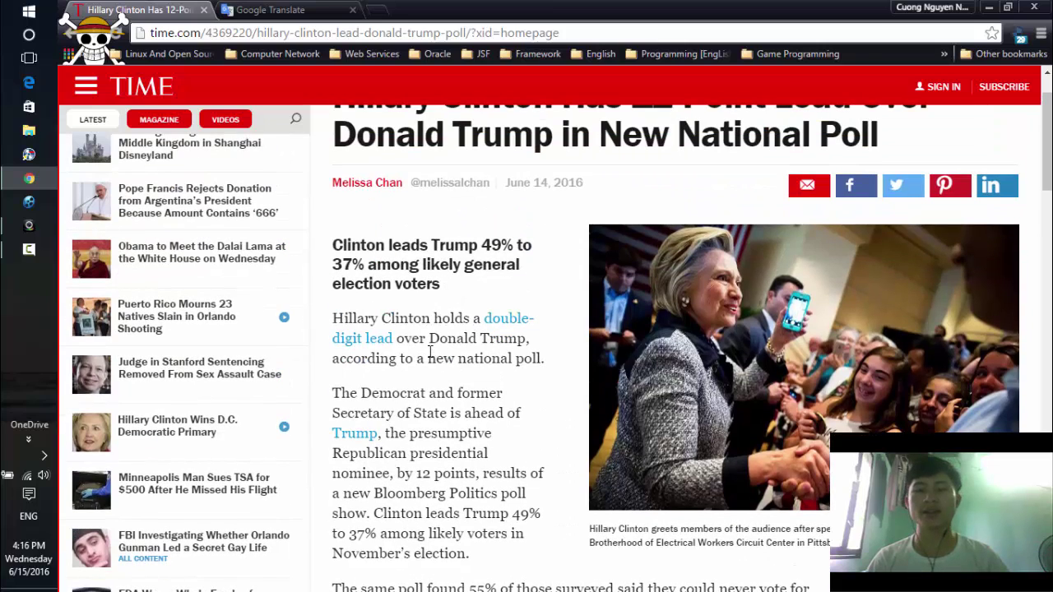
{"action": "scroll", "coordinate": [415, 322], "scroll_direction": "up", "scroll_amount": 2}
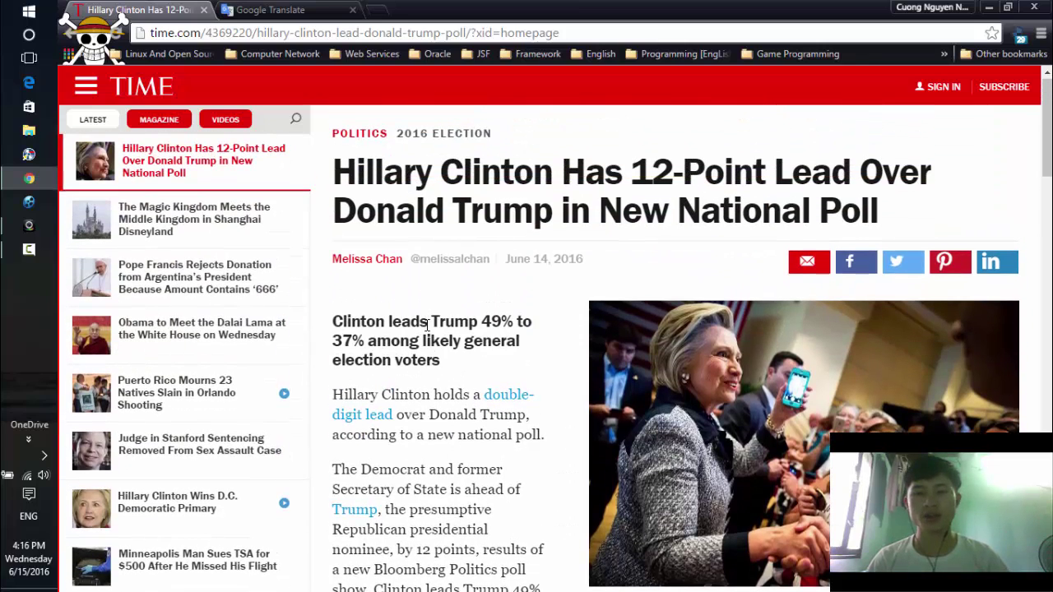
{"action": "scroll", "coordinate": [411, 317], "scroll_direction": "down", "scroll_amount": 4}
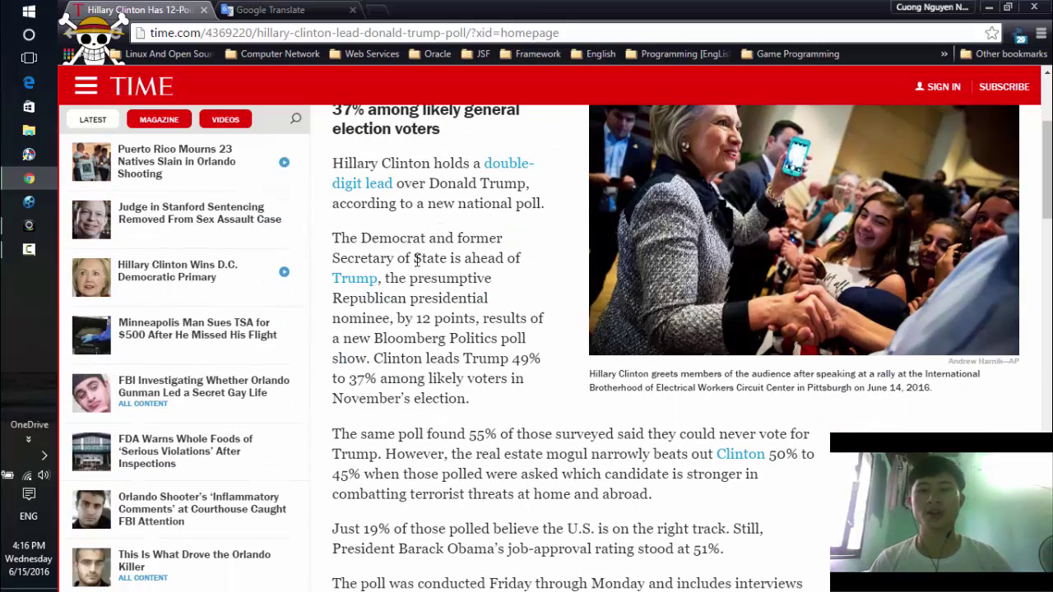
{"action": "scroll", "coordinate": [419, 260], "scroll_direction": "up", "scroll_amount": 2}
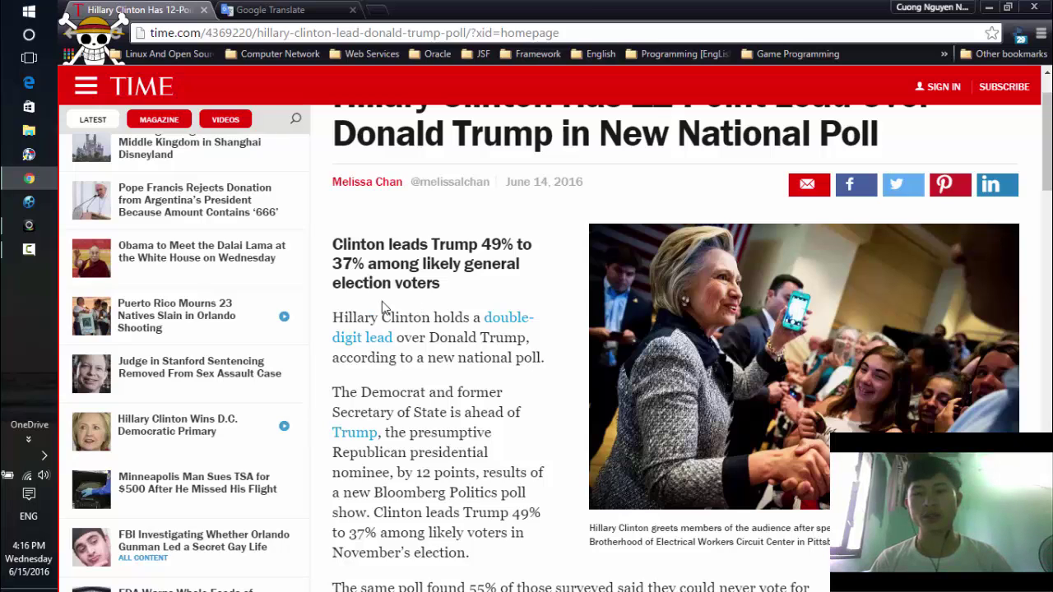
{"action": "double_click", "coordinate": [367, 283]}
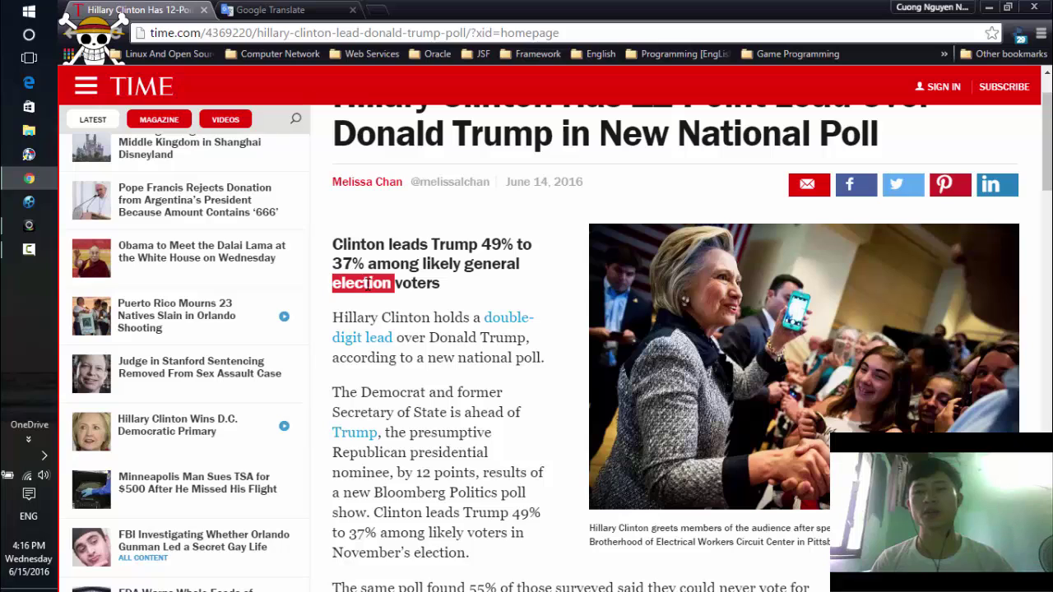
{"action": "left_click", "coordinate": [374, 286]}
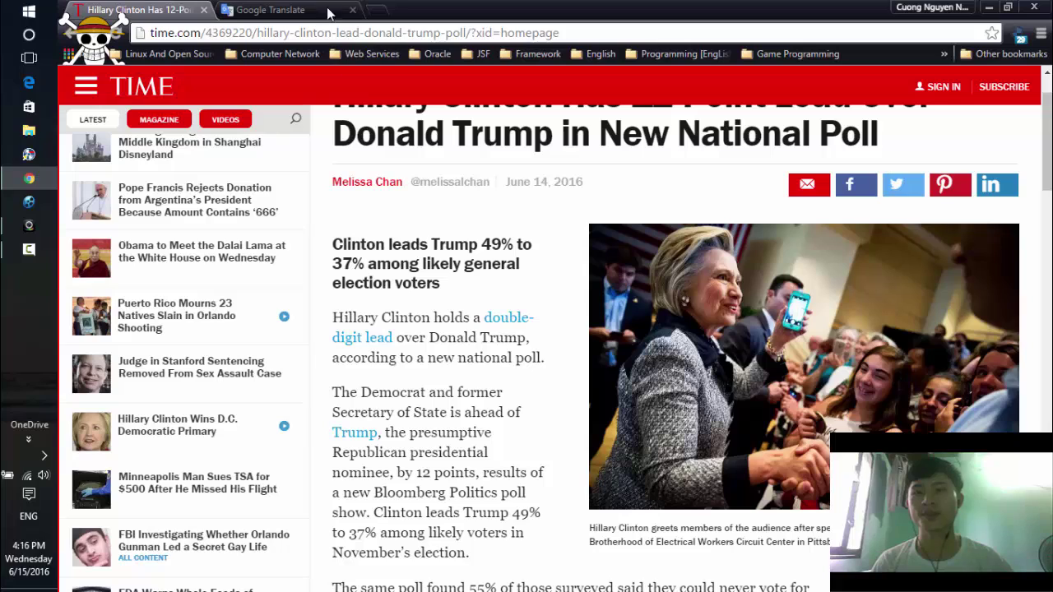
Step: Close the Translate tab and search 'google translate for chrome' in a new tab
{"action": "left_click", "coordinate": [352, 10]}
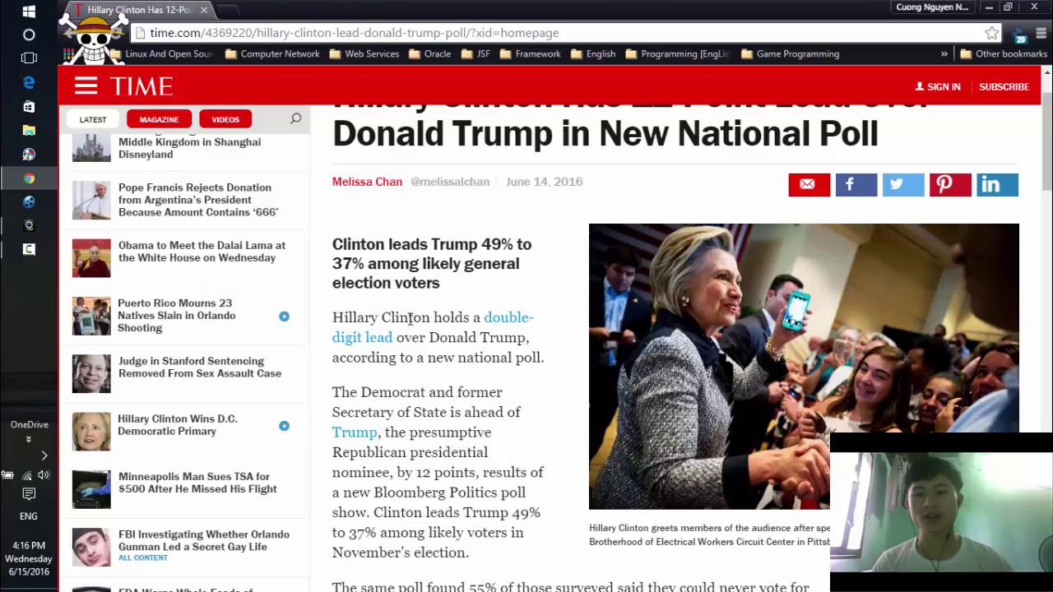
{"action": "left_click", "coordinate": [227, 10]}
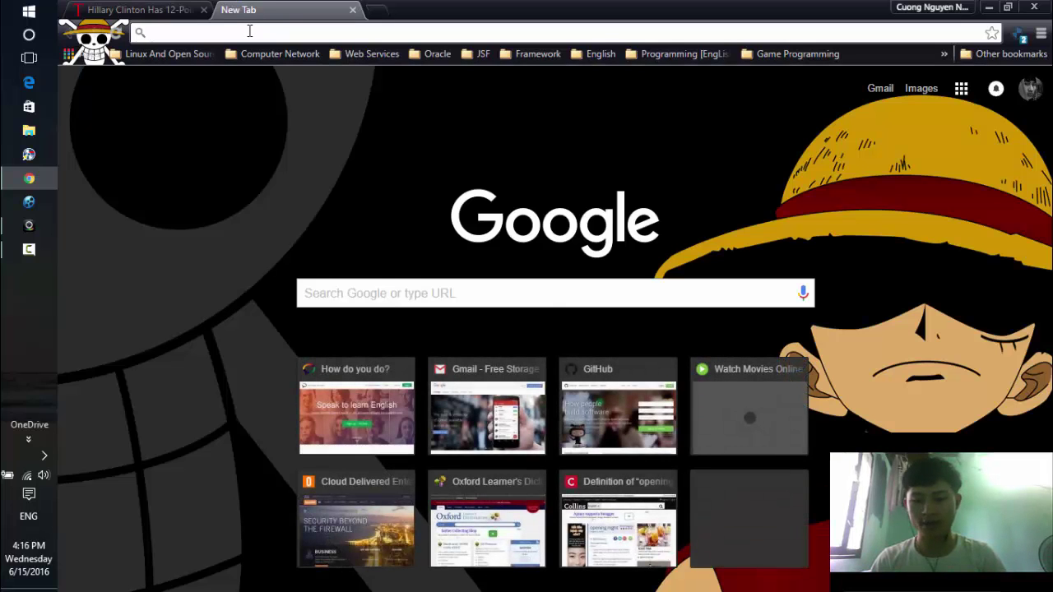
{"action": "type", "text": "goo"}
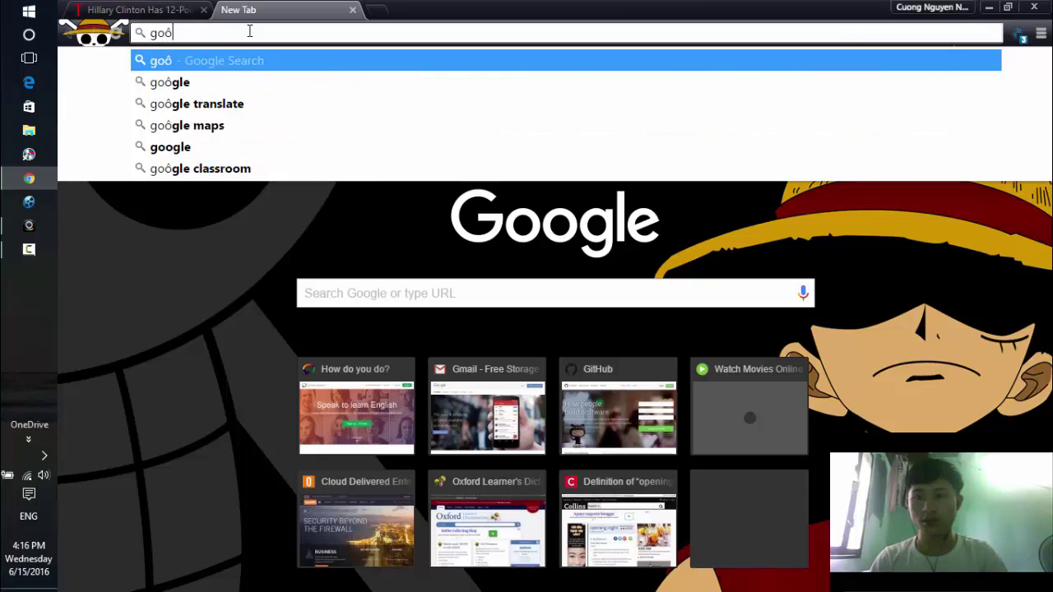
{"action": "type", "text": "gle"}
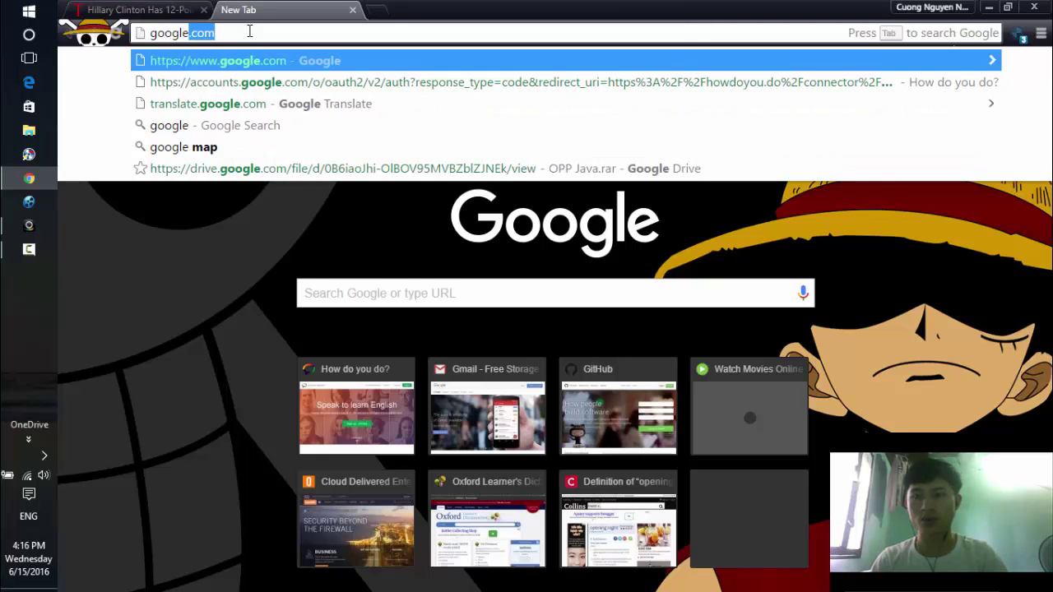
{"action": "type", "text": " tra"}
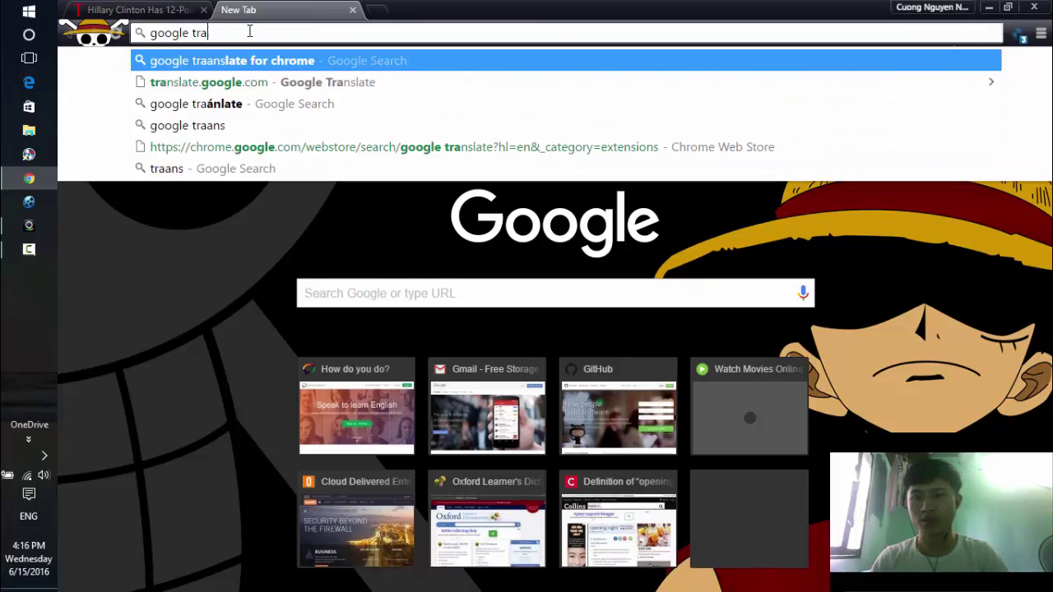
{"action": "type", "text": "nslate"}
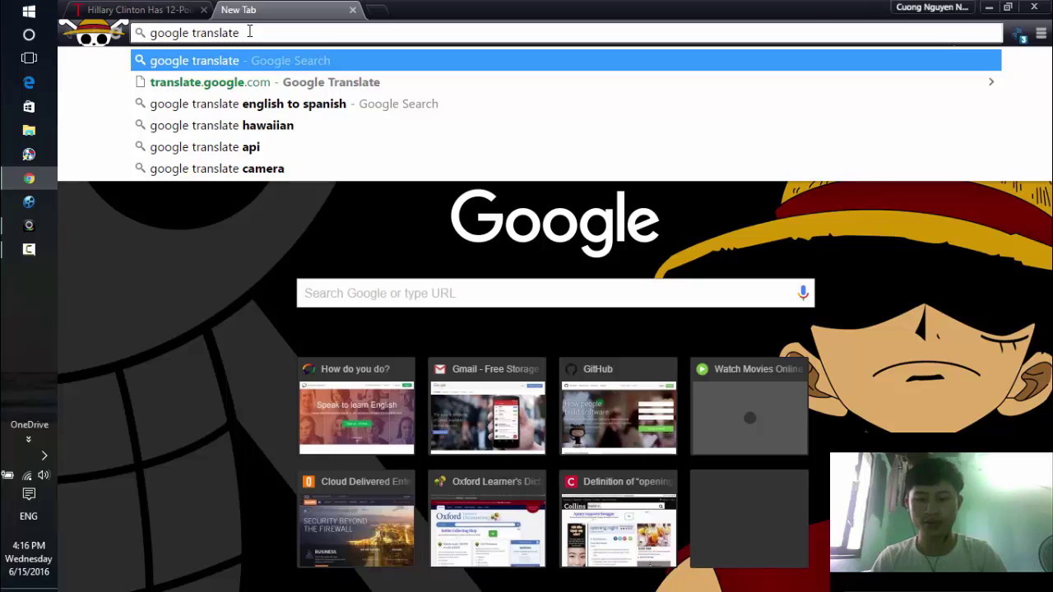
{"action": "type", "text": " for chrome"}
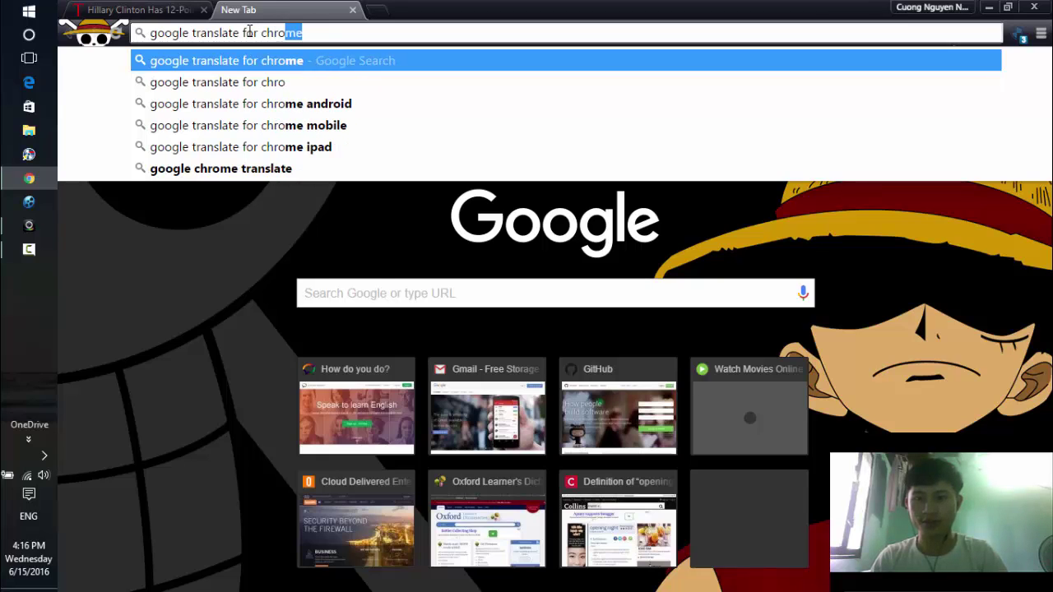
{"action": "key", "text": "Return"}
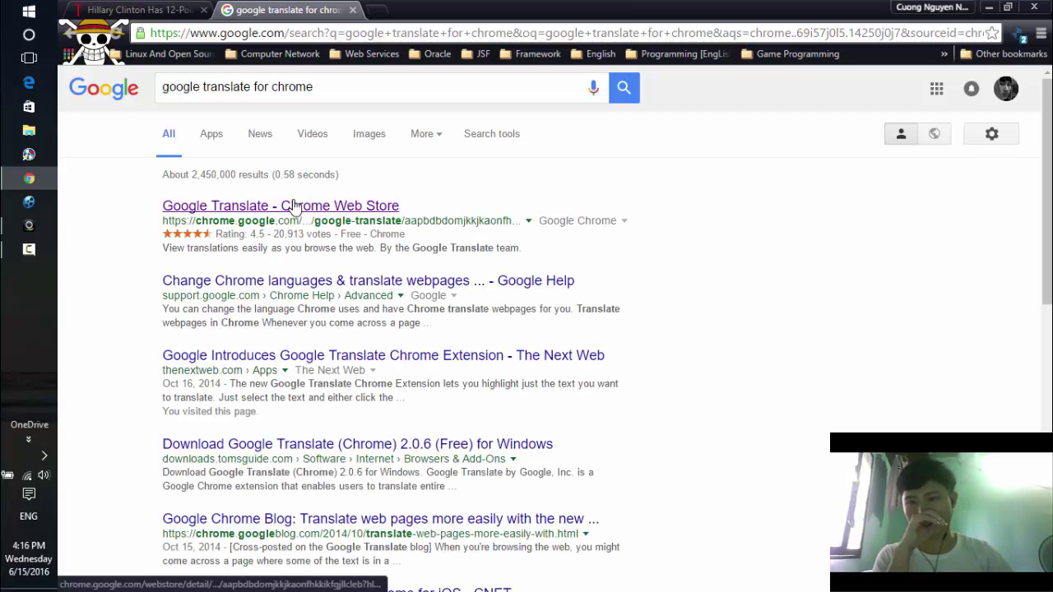
Step: Open the 'Google Translate - Chrome Web Store' search result
{"action": "left_click", "coordinate": [292, 207]}
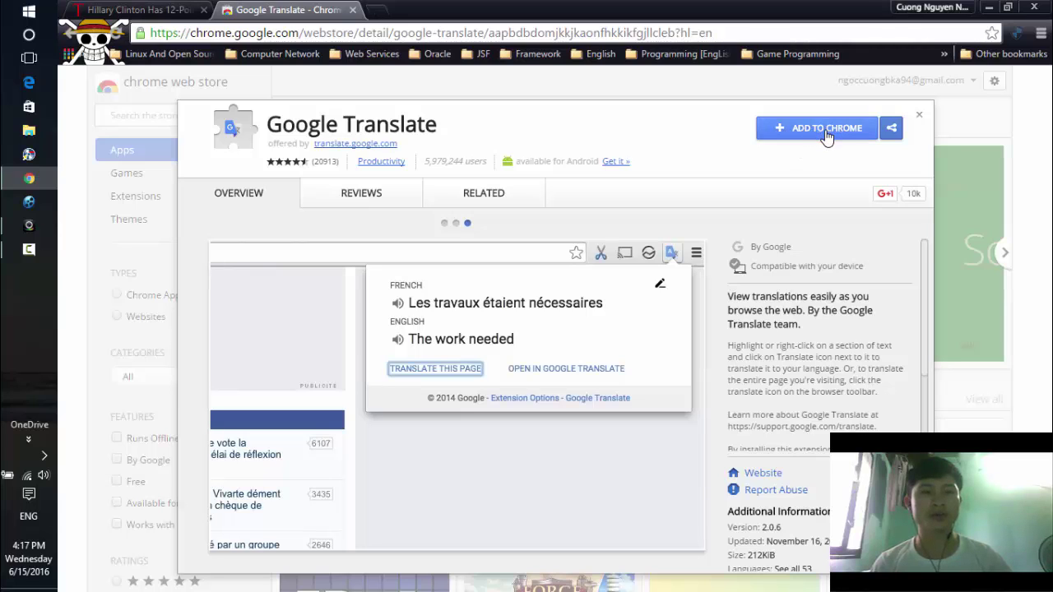
Step: Add the Google Translate extension to Chrome, dismiss the added notice and close the listing
{"action": "left_click", "coordinate": [825, 135]}
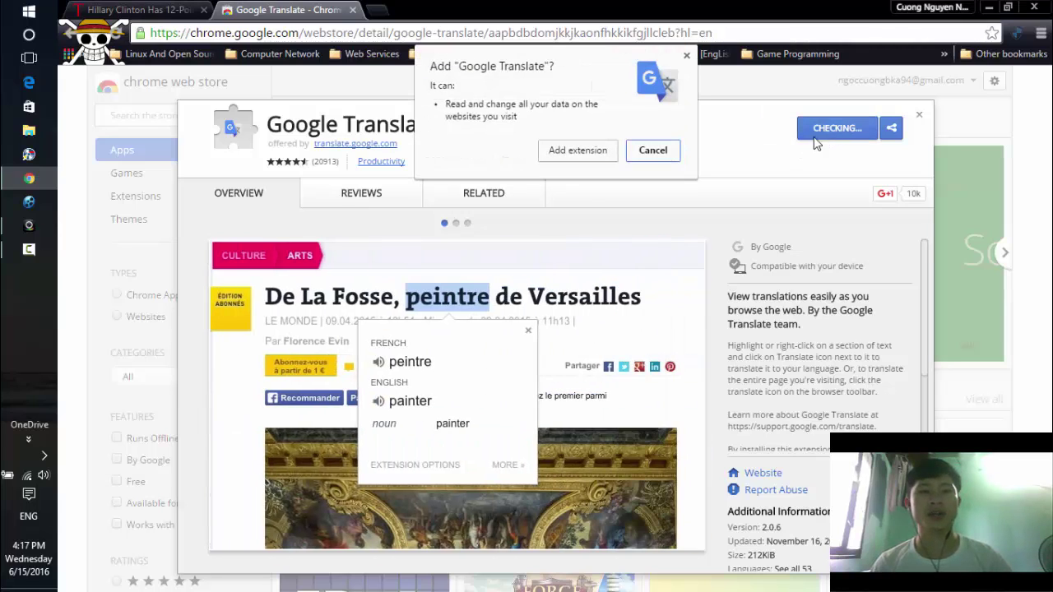
{"action": "left_click", "coordinate": [567, 157]}
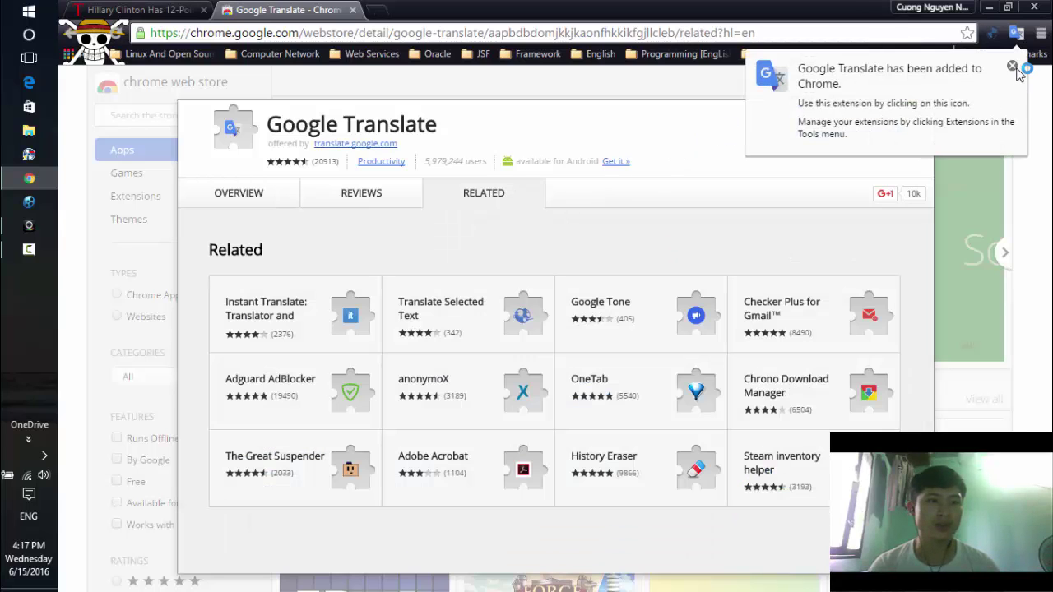
{"action": "left_click", "coordinate": [1014, 68]}
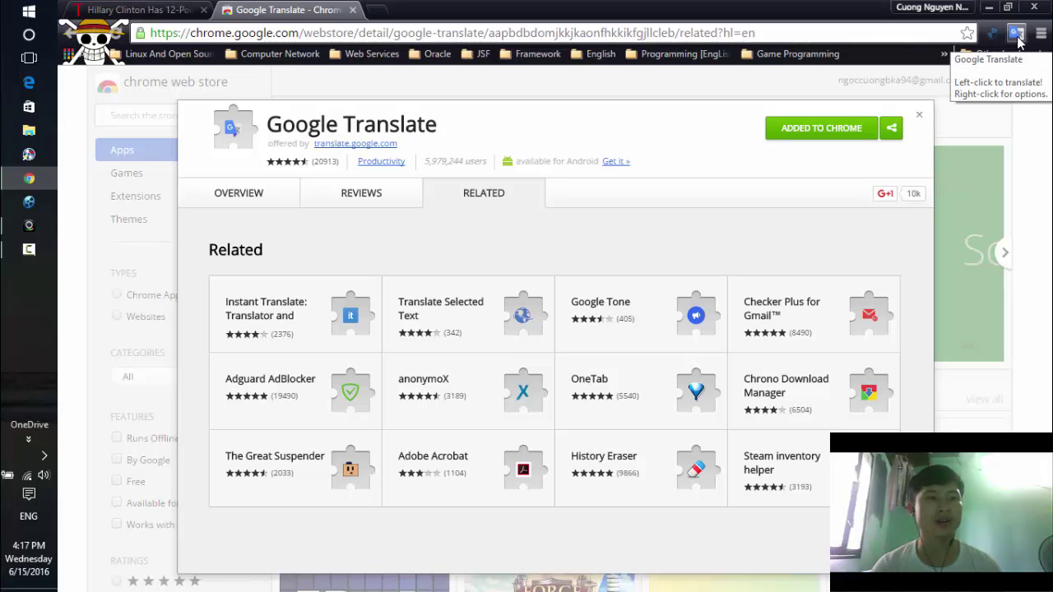
{"action": "left_click", "coordinate": [920, 119]}
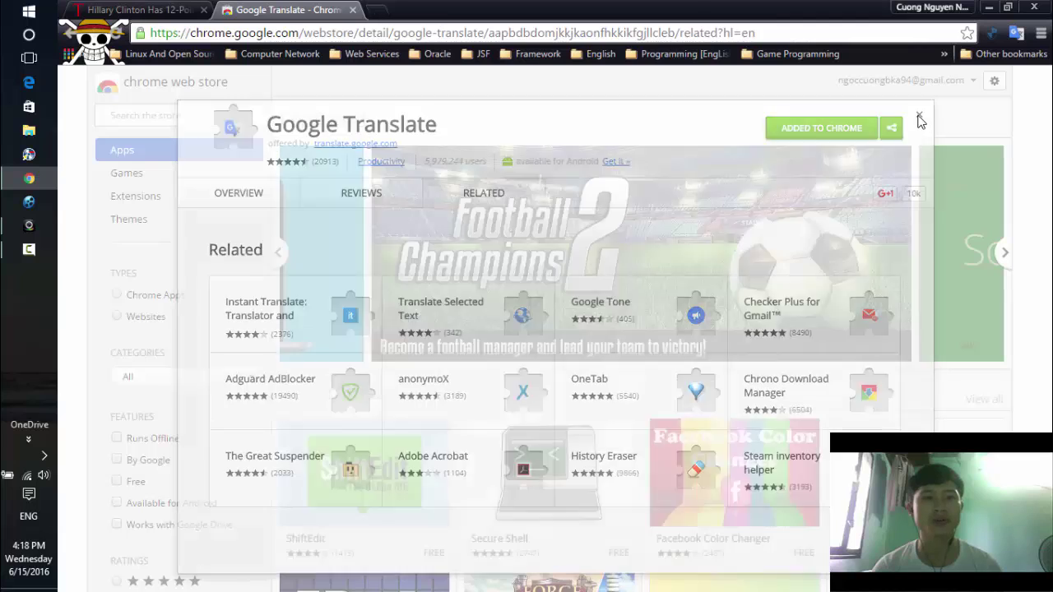
Step: Switch back to the TIME article tab and test selecting the word 'election' in the subhead
{"action": "left_click", "coordinate": [174, 12]}
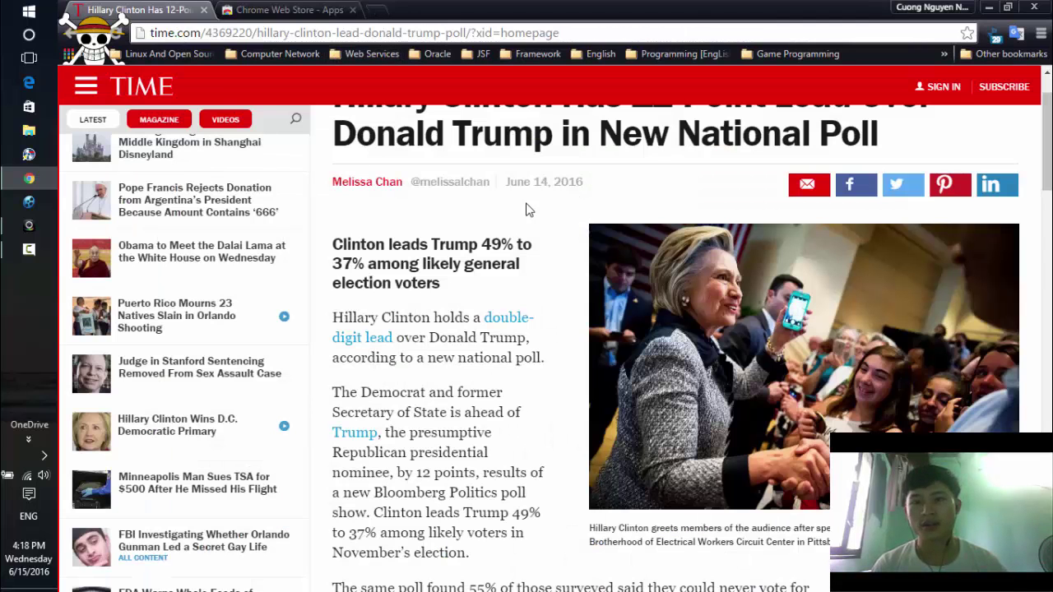
{"action": "double_click", "coordinate": [378, 283]}
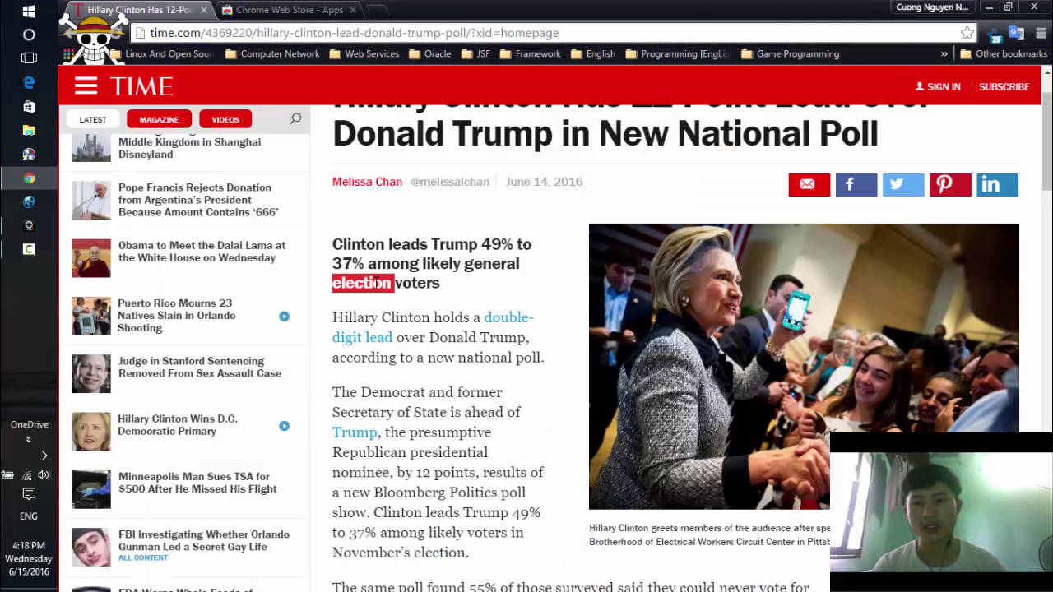
{"action": "left_click", "coordinate": [459, 298]}
{"action": "left_click", "coordinate": [409, 31]}
{"action": "left_click", "coordinate": [409, 31]}
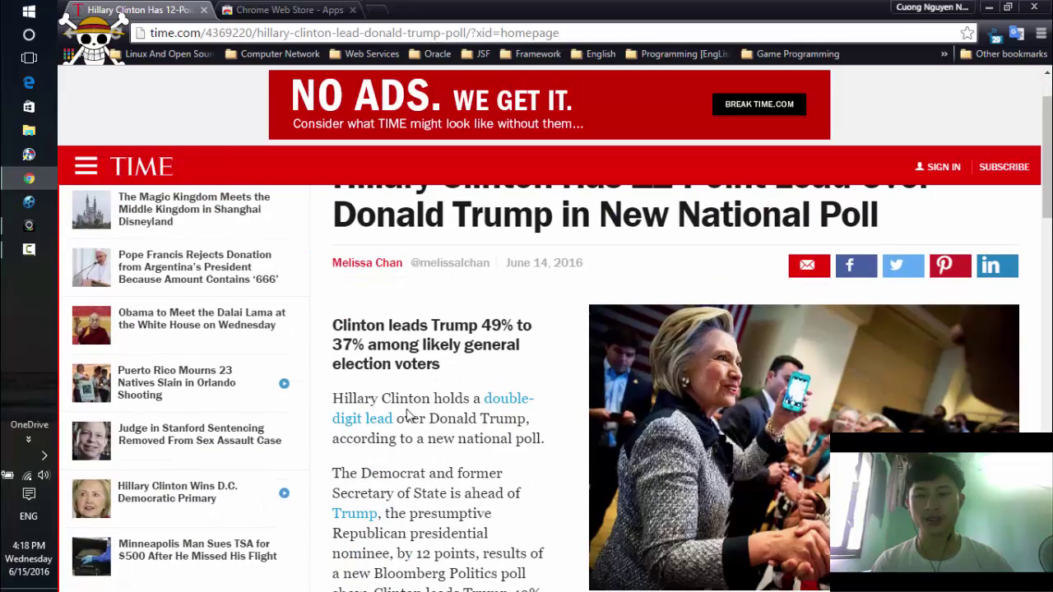
{"action": "scroll", "coordinate": [408, 417], "scroll_direction": "down", "scroll_amount": 3}
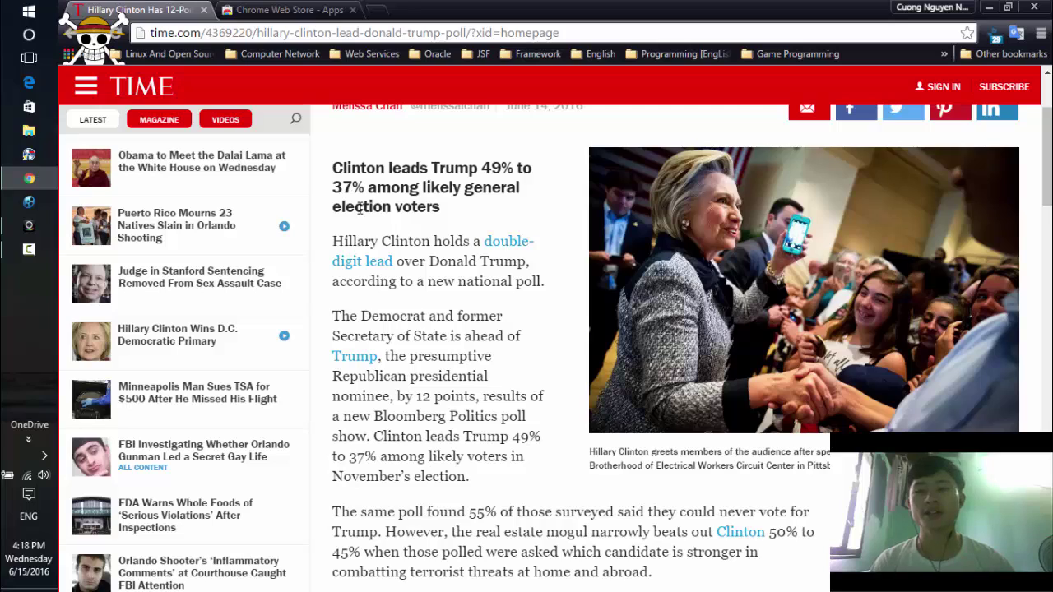
{"action": "double_click", "coordinate": [361, 209]}
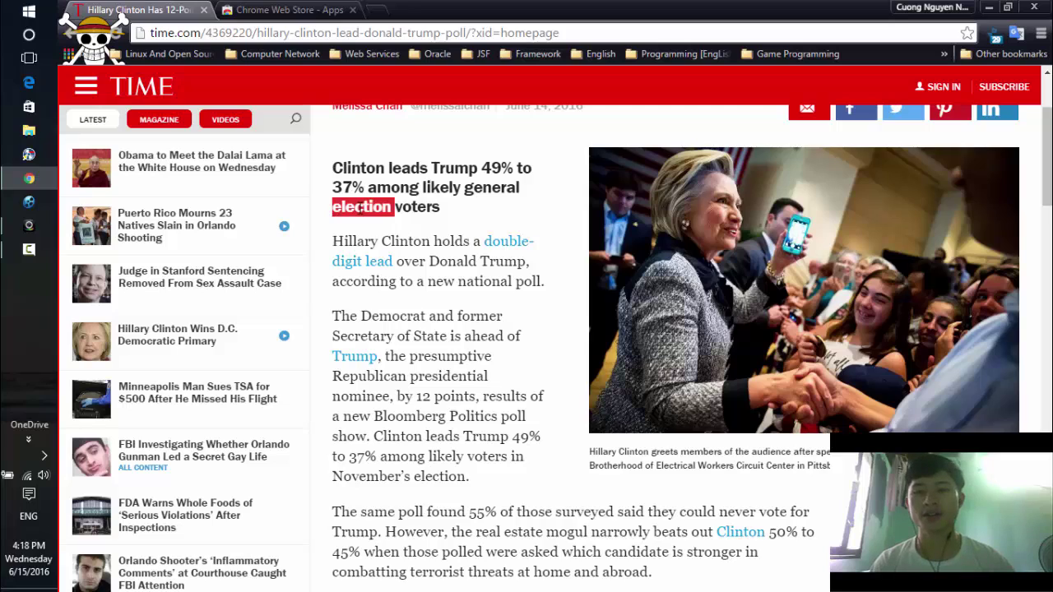
{"action": "left_click", "coordinate": [435, 226]}
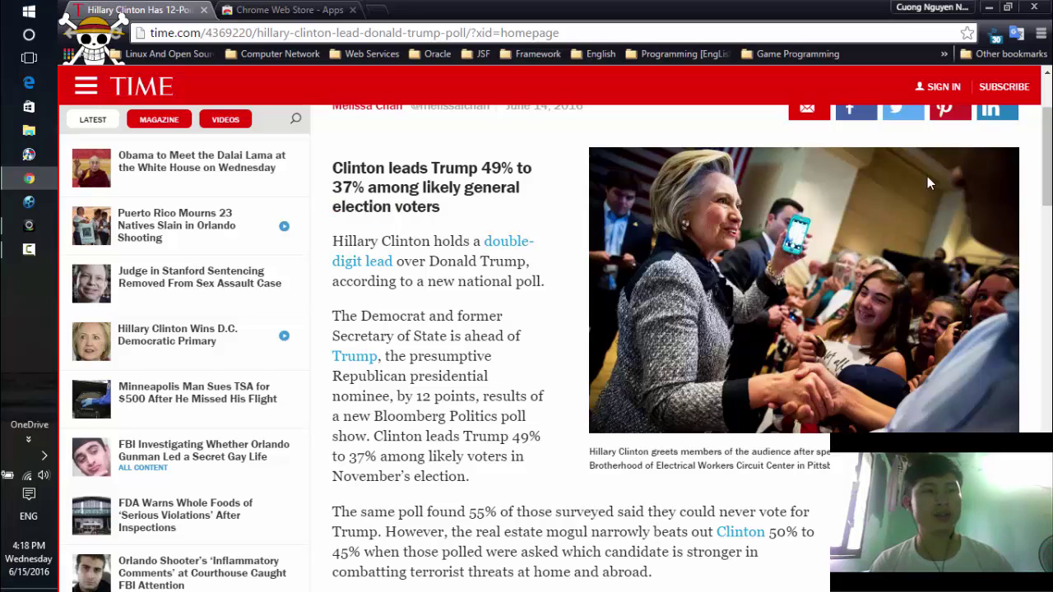
Step: Show the Google Translate toolbar icon's popup, then its right-click menu
{"action": "left_click", "coordinate": [1018, 36]}
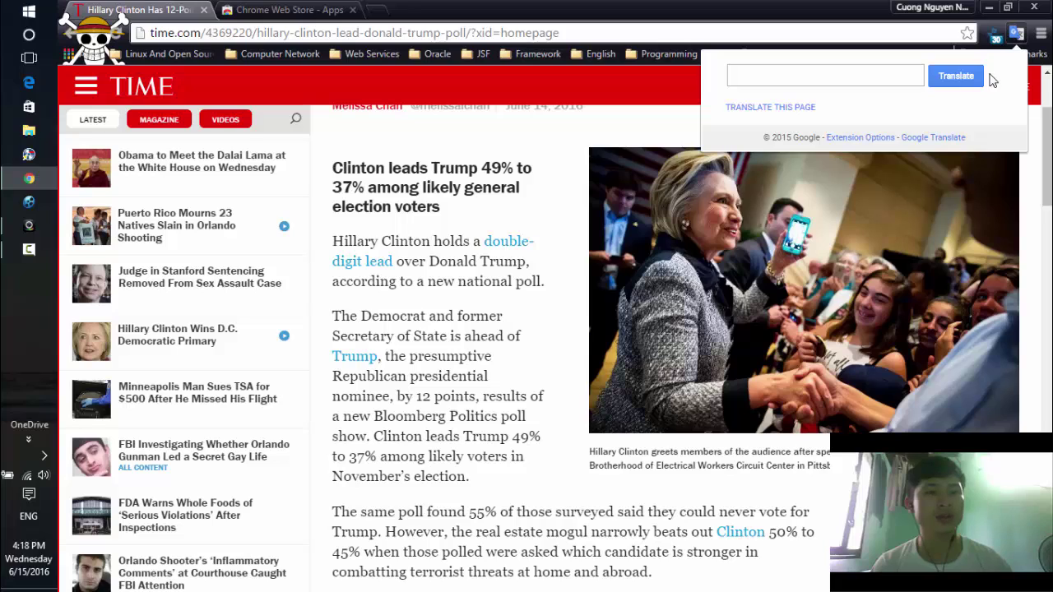
{"action": "right_click", "coordinate": [1018, 36]}
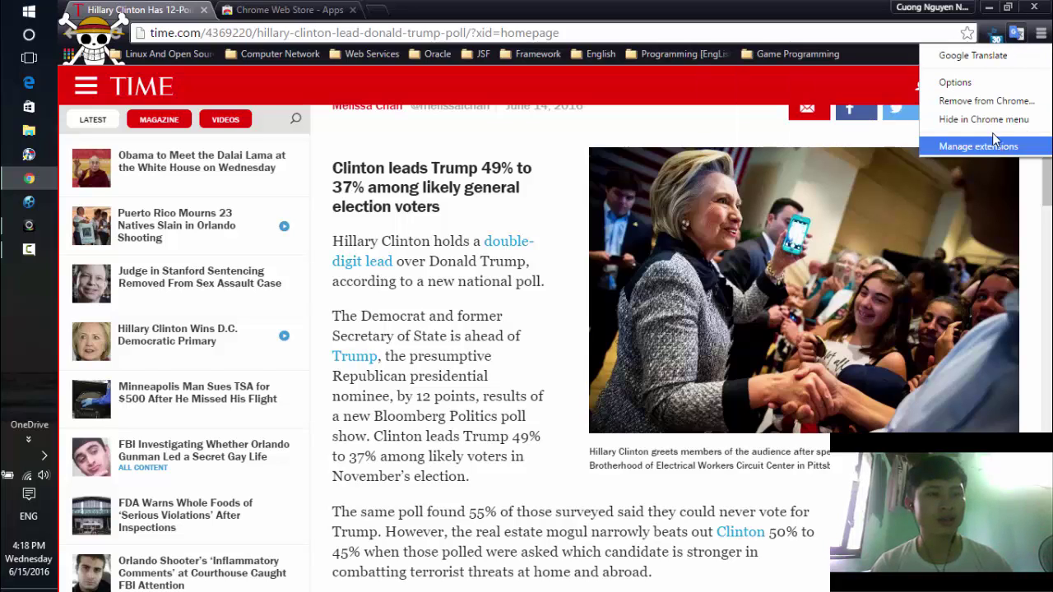
Step: In the extension's Options, save Vietnamese as the primary language and close the options tab
{"action": "left_click", "coordinate": [951, 83]}
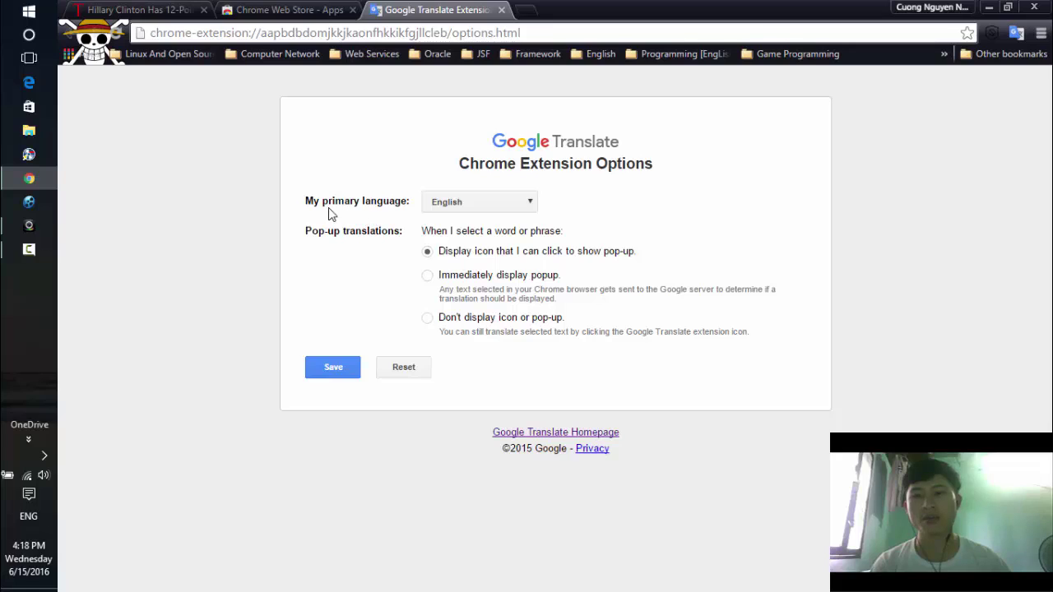
{"action": "left_click", "coordinate": [497, 209]}
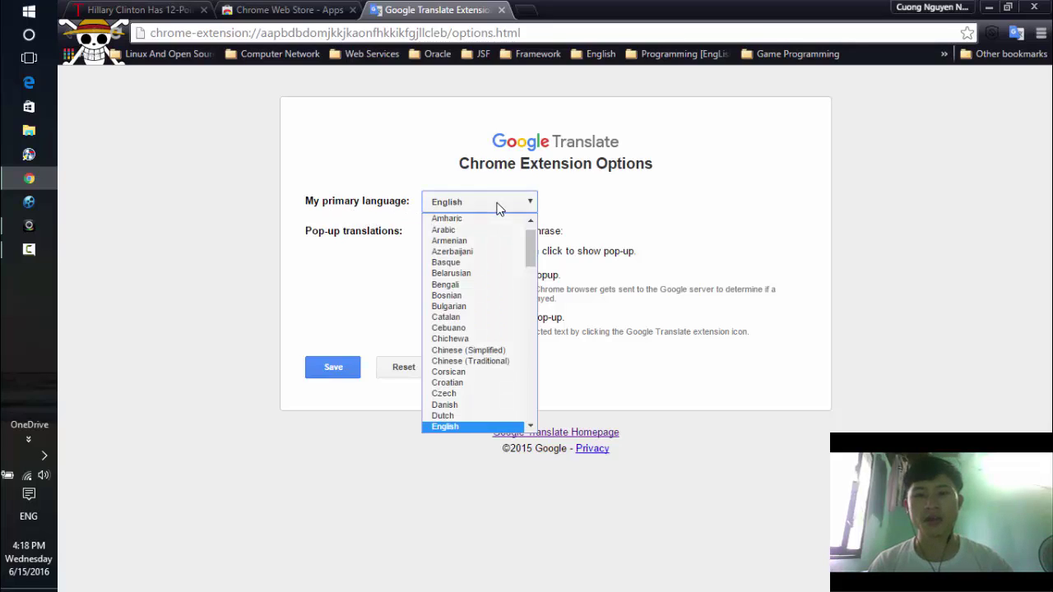
{"action": "scroll", "coordinate": [494, 362], "scroll_direction": "down", "scroll_amount": 5}
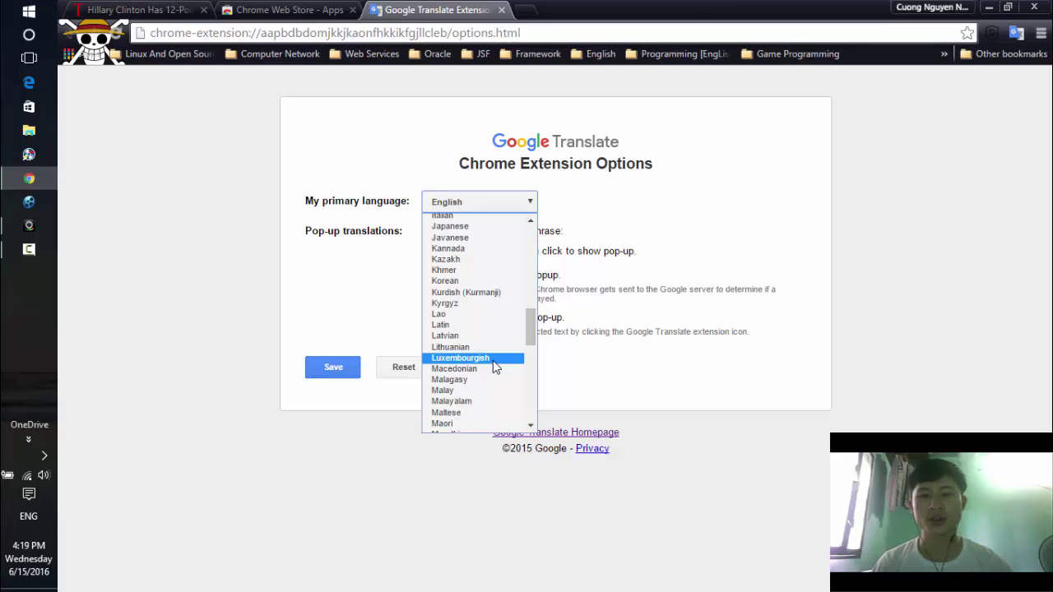
{"action": "scroll", "coordinate": [489, 372], "scroll_direction": "down", "scroll_amount": 5}
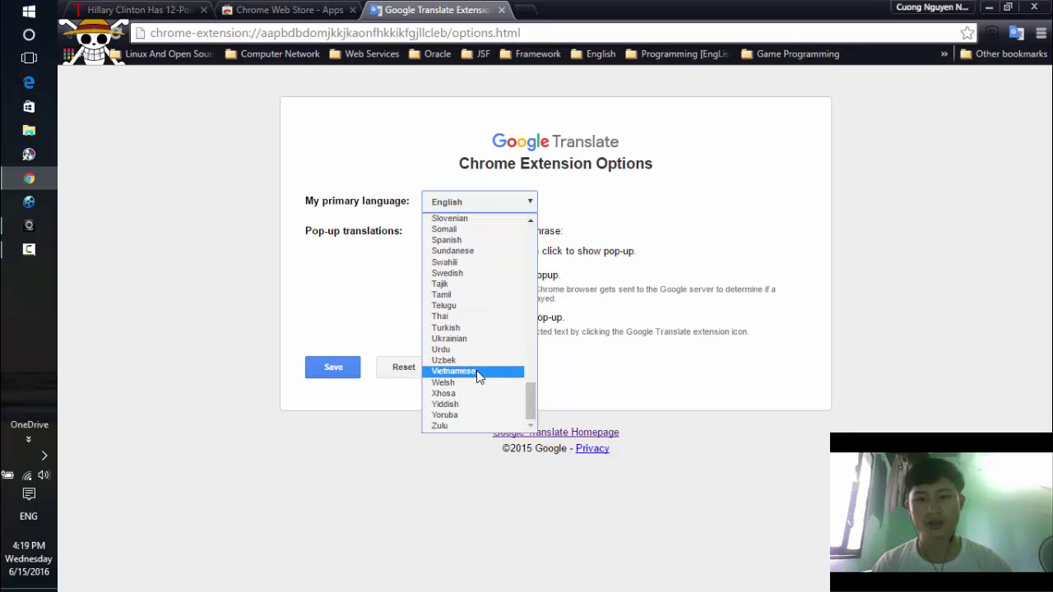
{"action": "left_click", "coordinate": [477, 370]}
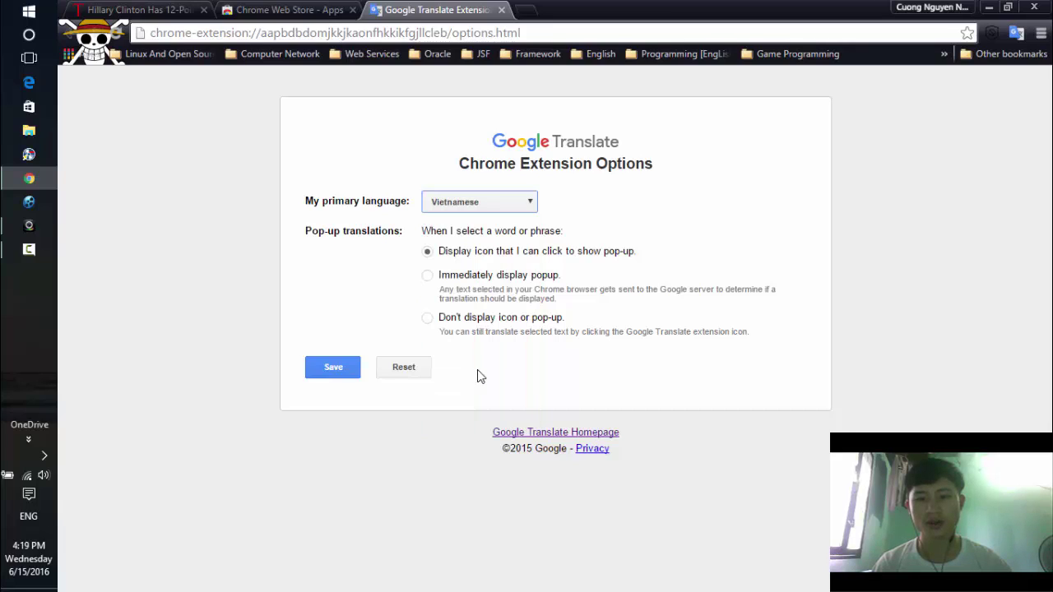
{"action": "left_click", "coordinate": [333, 367]}
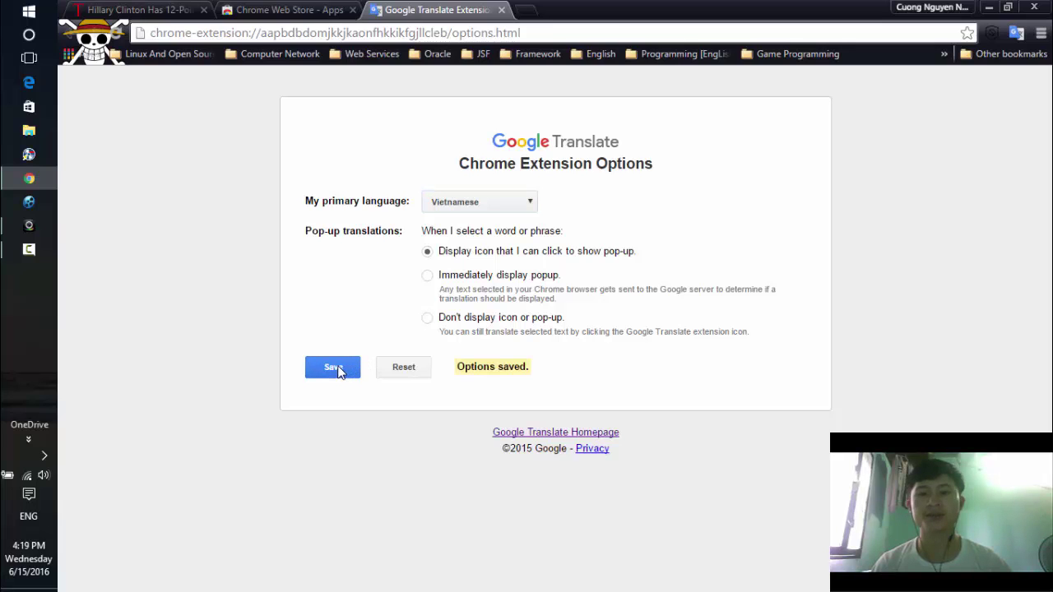
{"action": "left_click", "coordinate": [501, 10]}
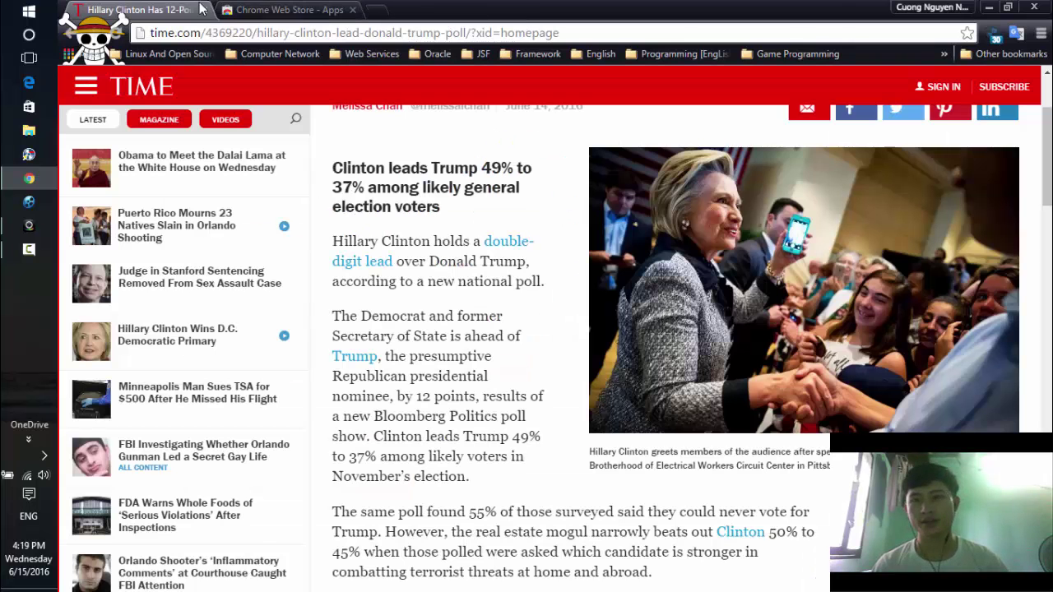
Step: Reload the TIME poll article from the address bar and scroll through its body
{"action": "left_click", "coordinate": [442, 32]}
{"action": "left_click", "coordinate": [441, 34]}
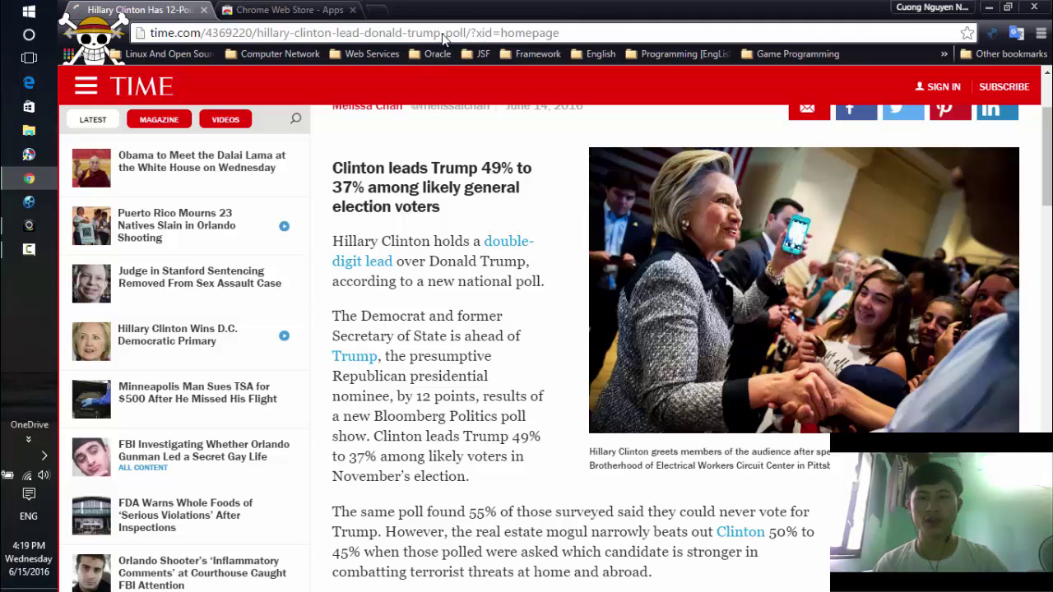
{"action": "key", "text": "Return"}
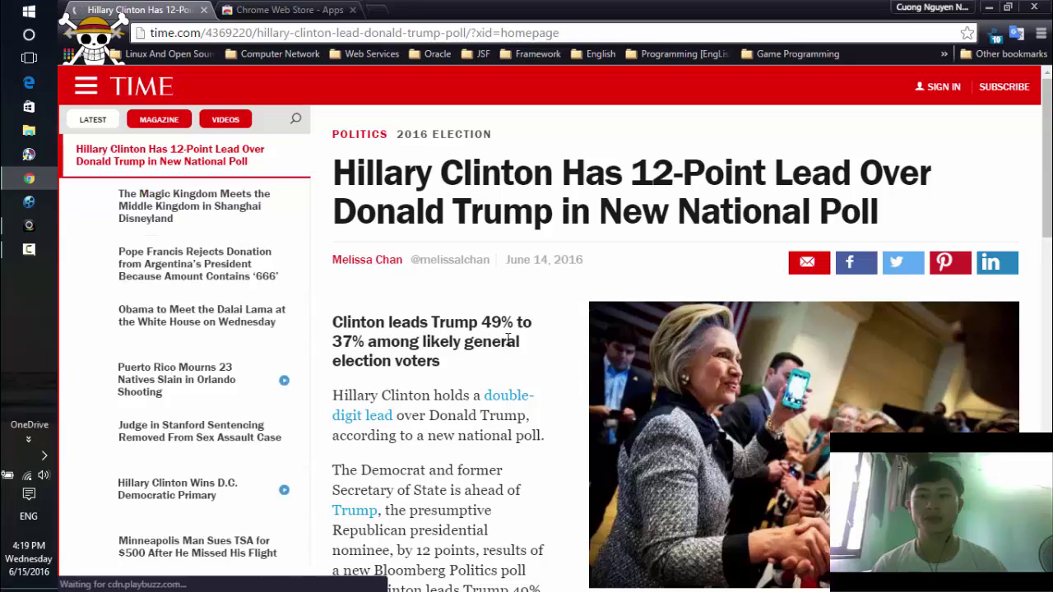
{"action": "scroll", "coordinate": [510, 339], "scroll_direction": "down", "scroll_amount": 3}
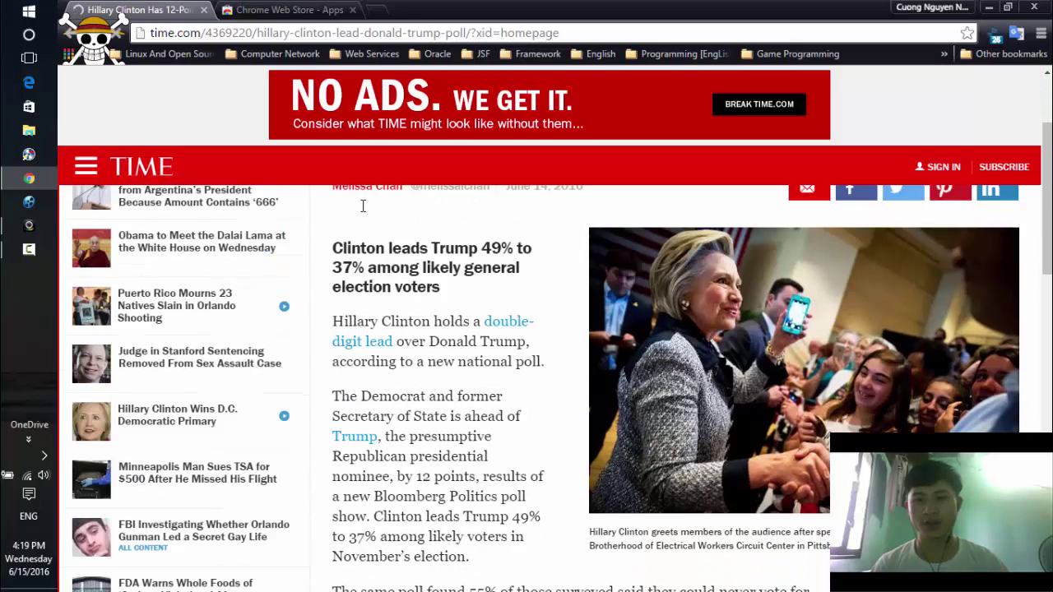
{"action": "scroll", "coordinate": [478, 296], "scroll_direction": "down", "scroll_amount": 1}
{"action": "scroll", "coordinate": [477, 296], "scroll_direction": "up", "scroll_amount": 2}
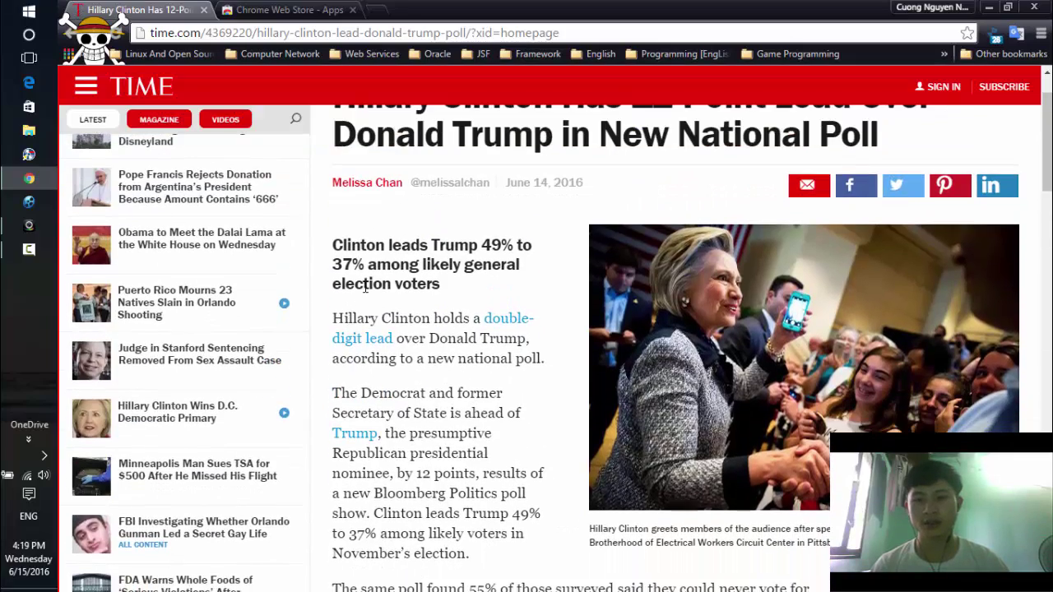
Step: Translate the word 'election' to Vietnamese 'cuộc bầu cử', then close the translation popup
{"action": "double_click", "coordinate": [365, 286]}
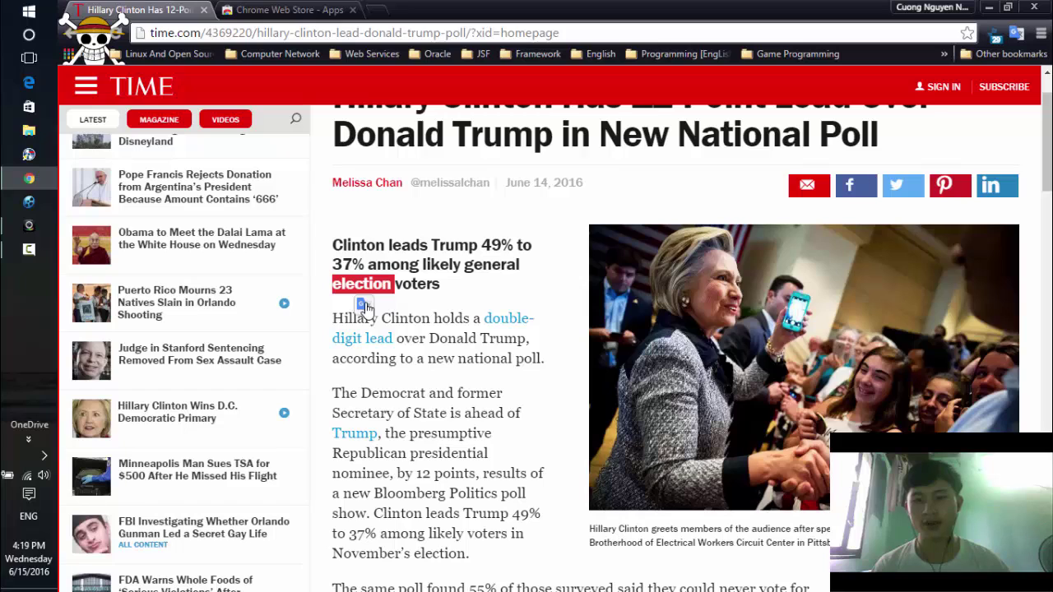
{"action": "left_click", "coordinate": [363, 305]}
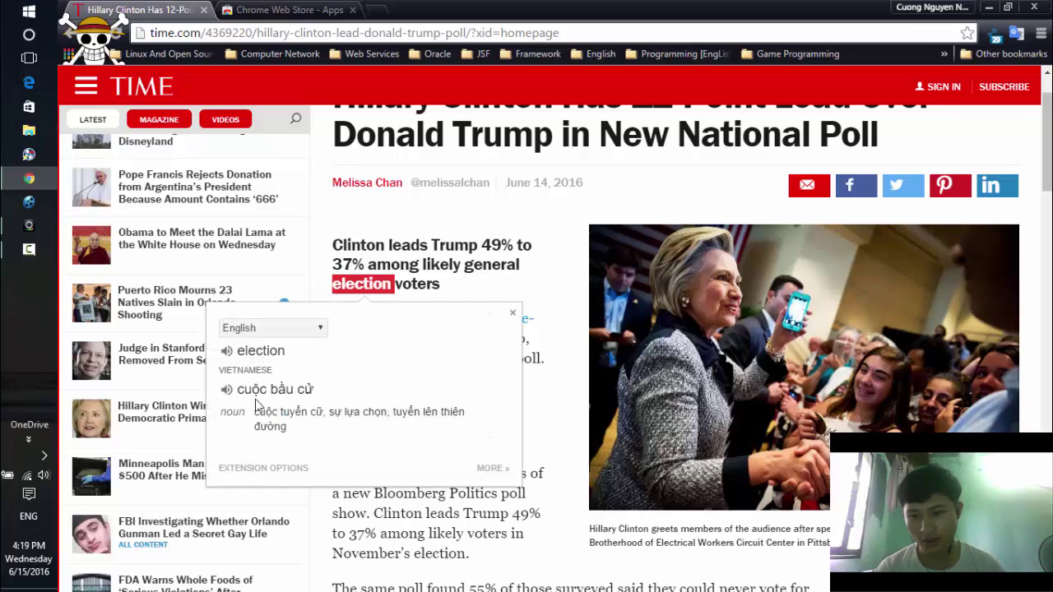
{"action": "left_click_drag", "start_coordinate": [301, 433], "coordinate": [245, 387]}
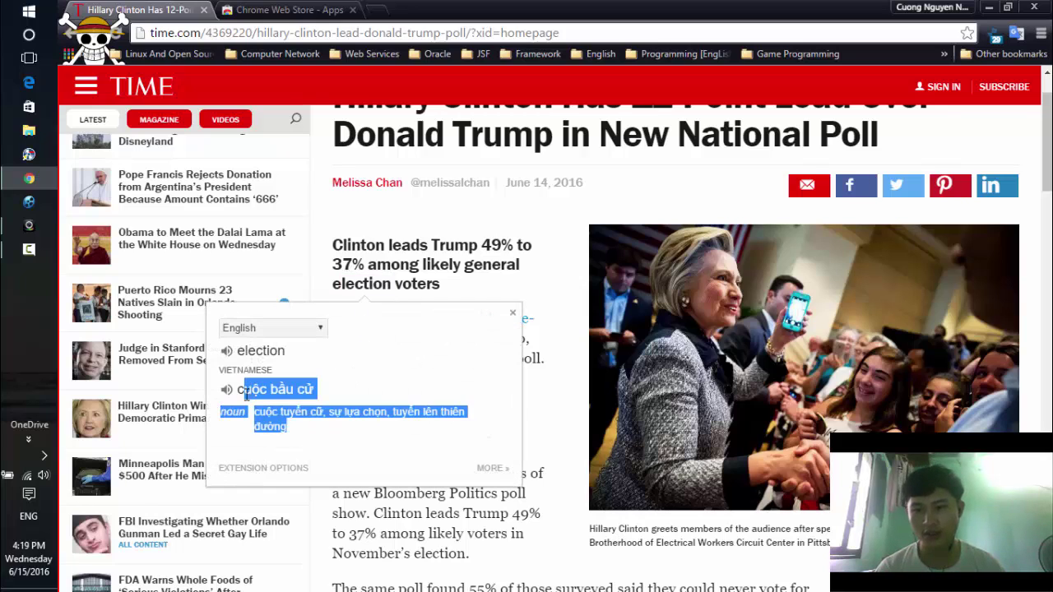
{"action": "left_click", "coordinate": [387, 379]}
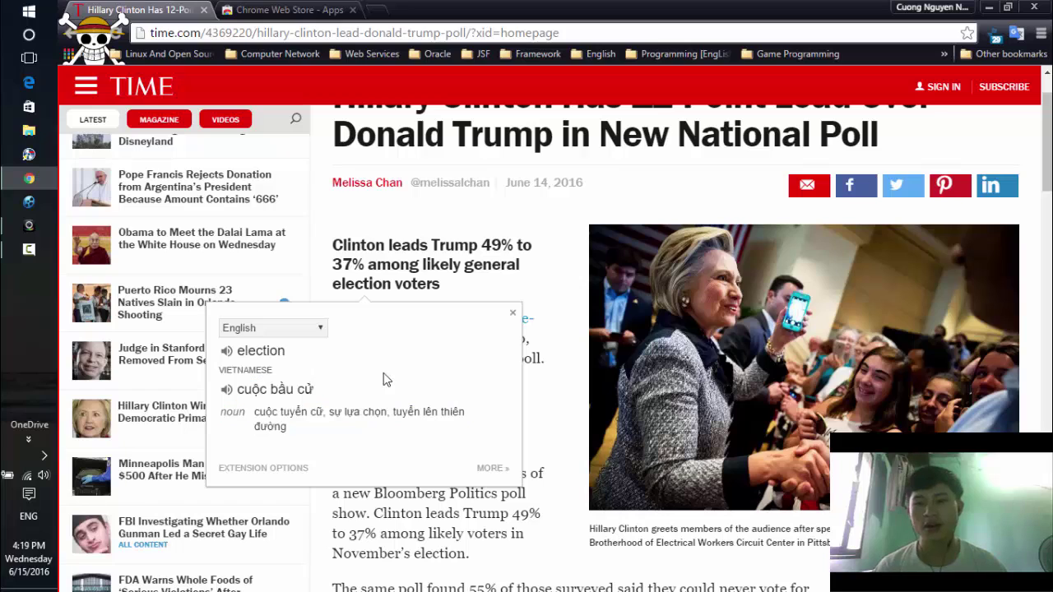
{"action": "left_click", "coordinate": [425, 286]}
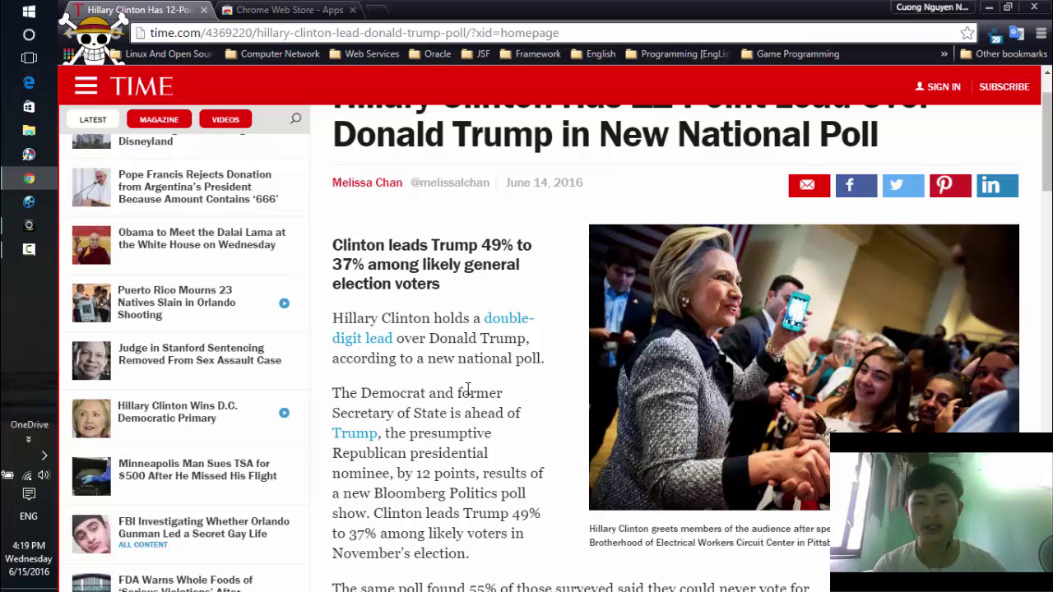
{"action": "scroll", "coordinate": [451, 392], "scroll_direction": "down", "scroll_amount": 1}
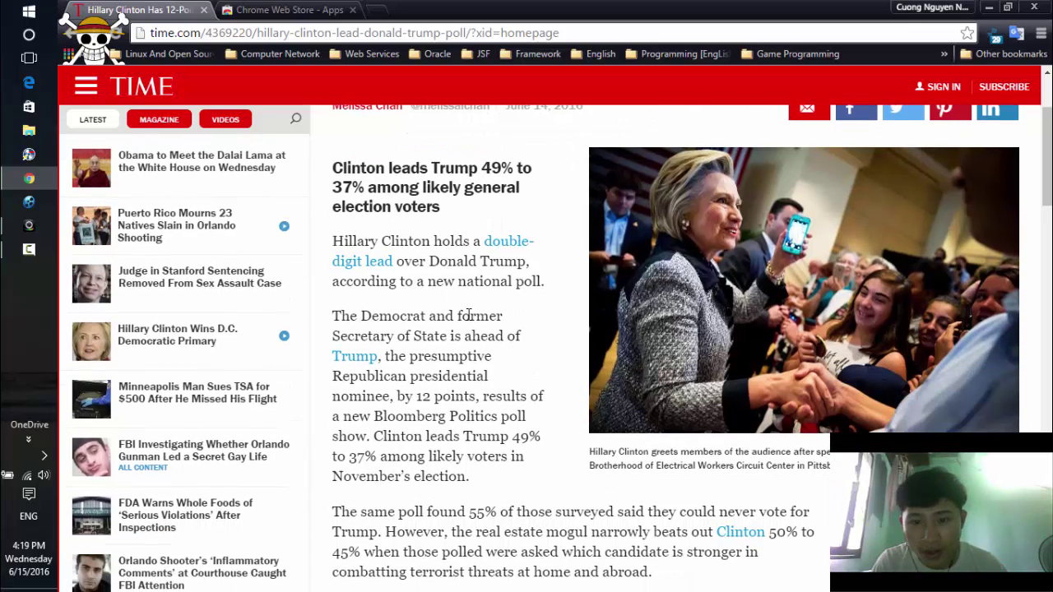
{"action": "scroll", "coordinate": [462, 322], "scroll_direction": "down", "scroll_amount": 1}
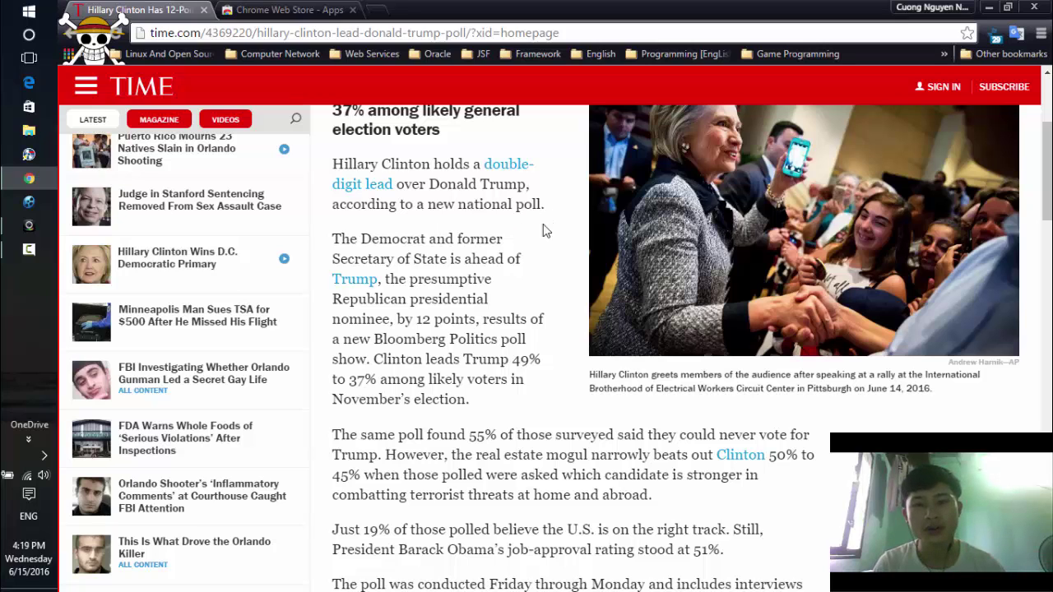
{"action": "scroll", "coordinate": [388, 204], "scroll_direction": "down", "scroll_amount": 1}
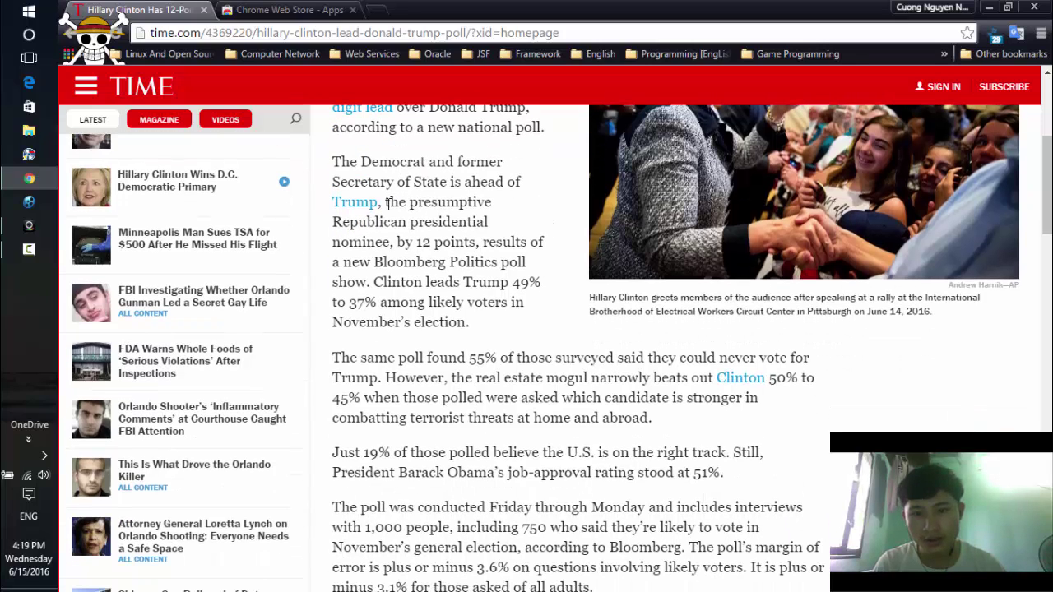
Step: Show the Vietnamese translation of the word 'presumptive', then close the translation popup
{"action": "double_click", "coordinate": [458, 203]}
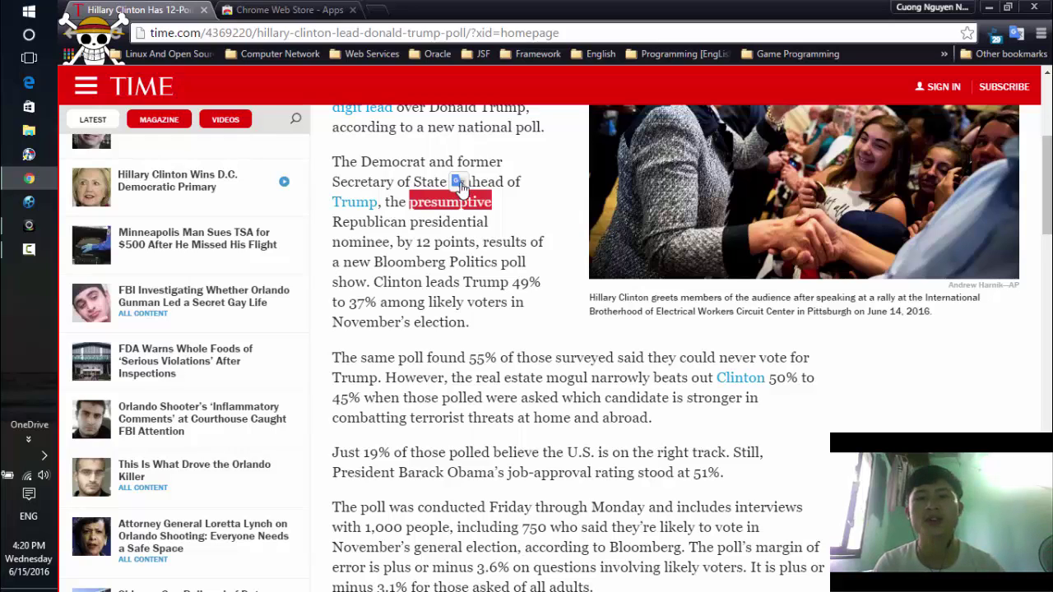
{"action": "left_click", "coordinate": [458, 181]}
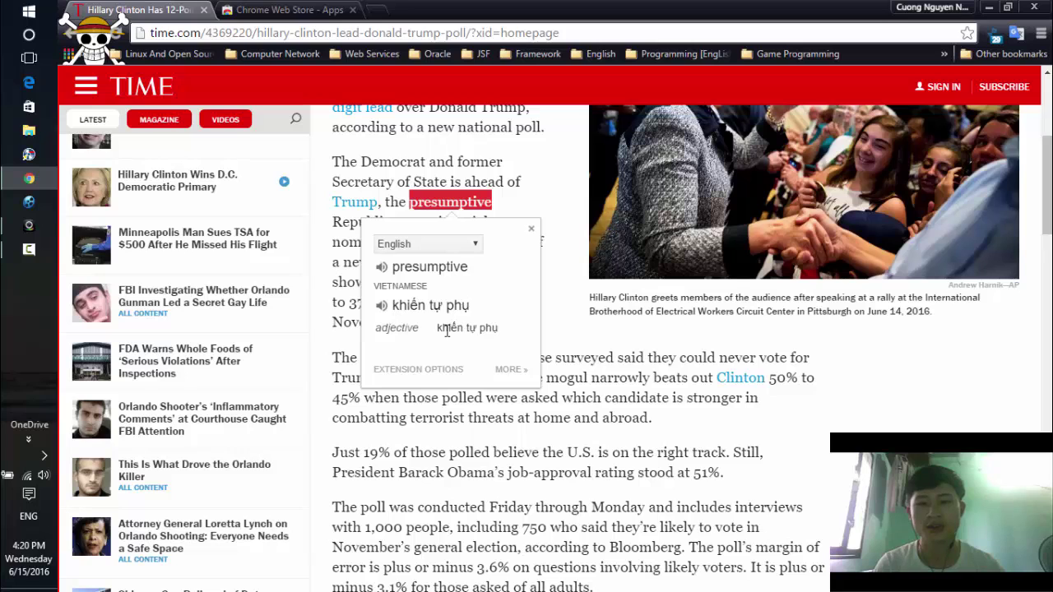
{"action": "left_click", "coordinate": [406, 186]}
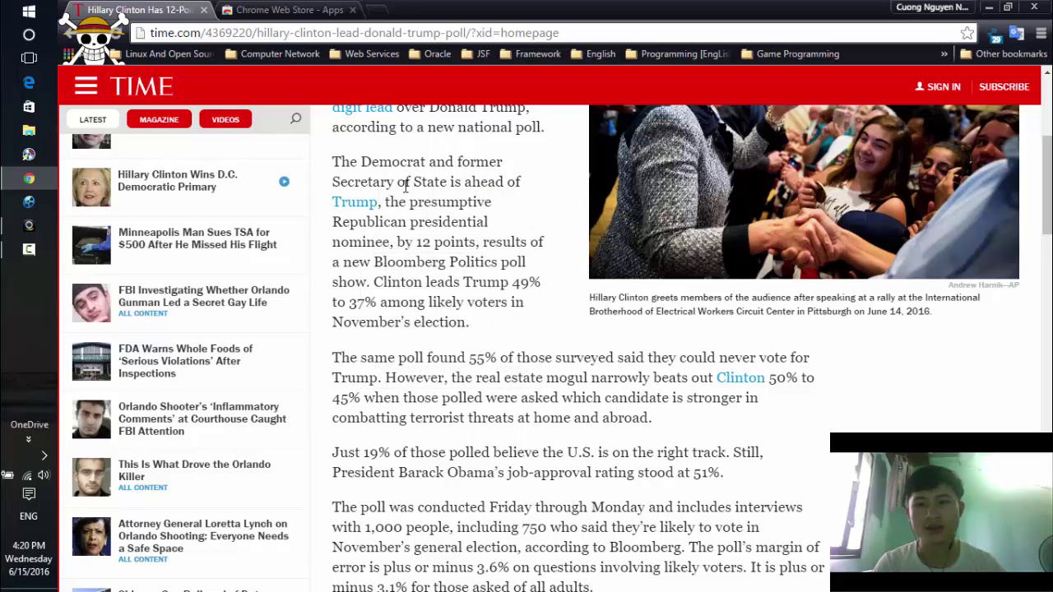
{"action": "scroll", "coordinate": [340, 165], "scroll_direction": "up", "scroll_amount": 2}
{"action": "scroll", "coordinate": [468, 298], "scroll_direction": "down", "scroll_amount": 2}
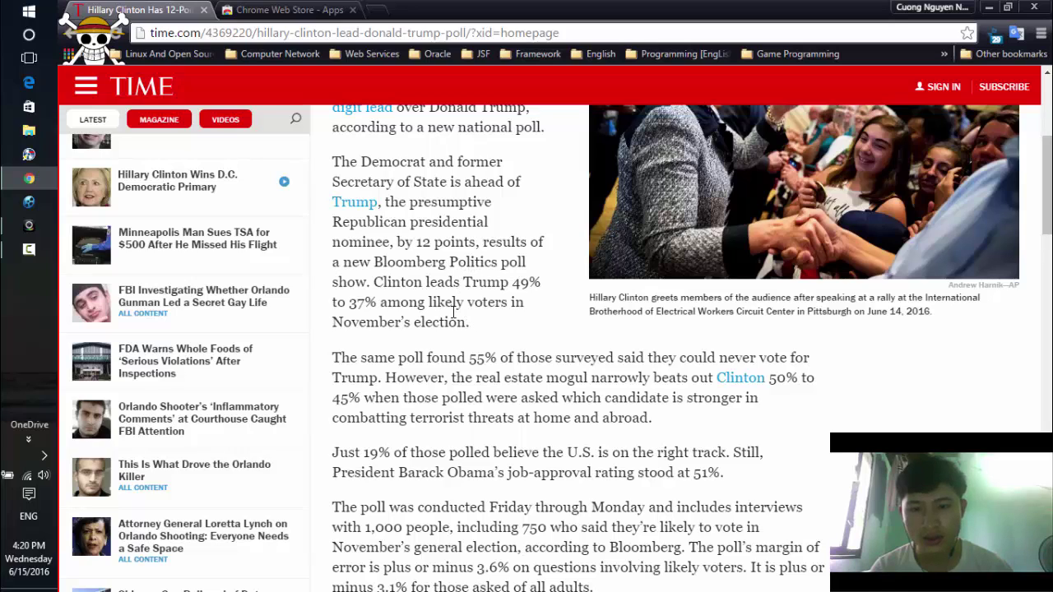
Step: Translate the paragraph 'The Democrat and former Secretary of State…' into Vietnamese
{"action": "left_click_drag", "start_coordinate": [333, 167], "coordinate": [466, 322]}
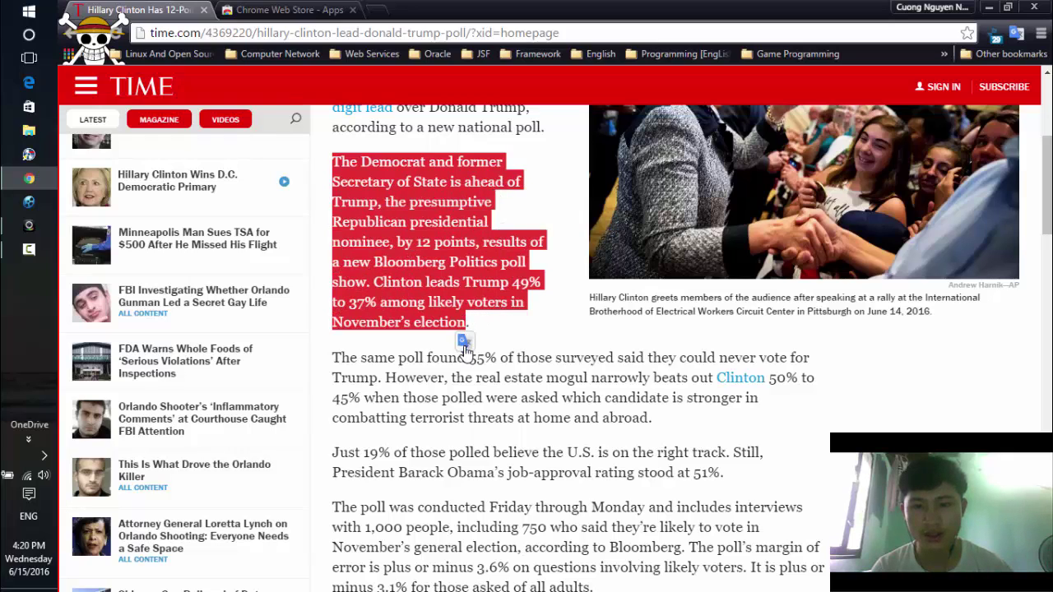
{"action": "left_click", "coordinate": [466, 345]}
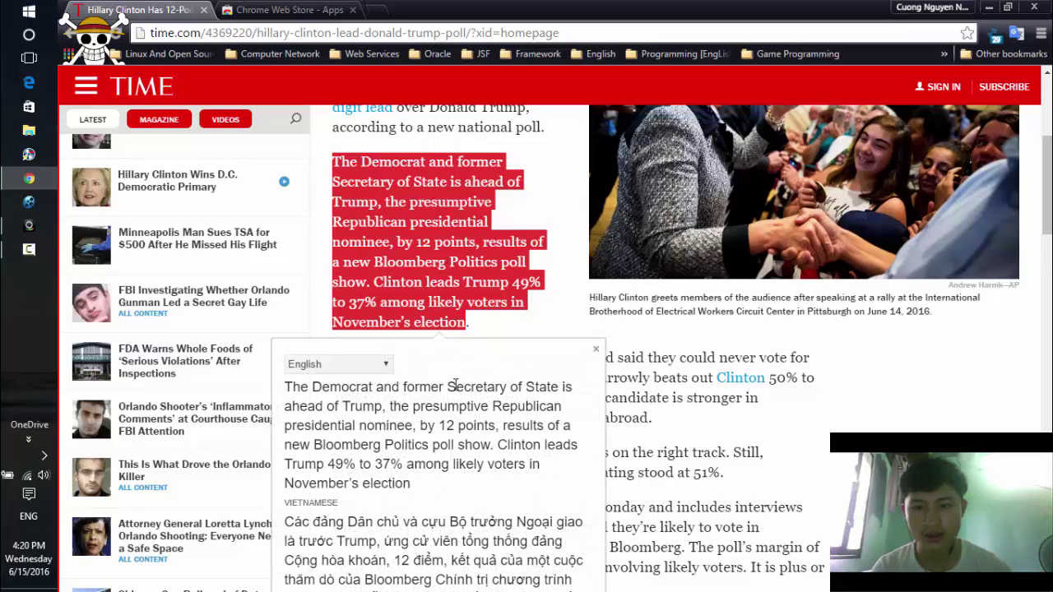
{"action": "scroll", "coordinate": [304, 387], "scroll_direction": "down", "scroll_amount": 2}
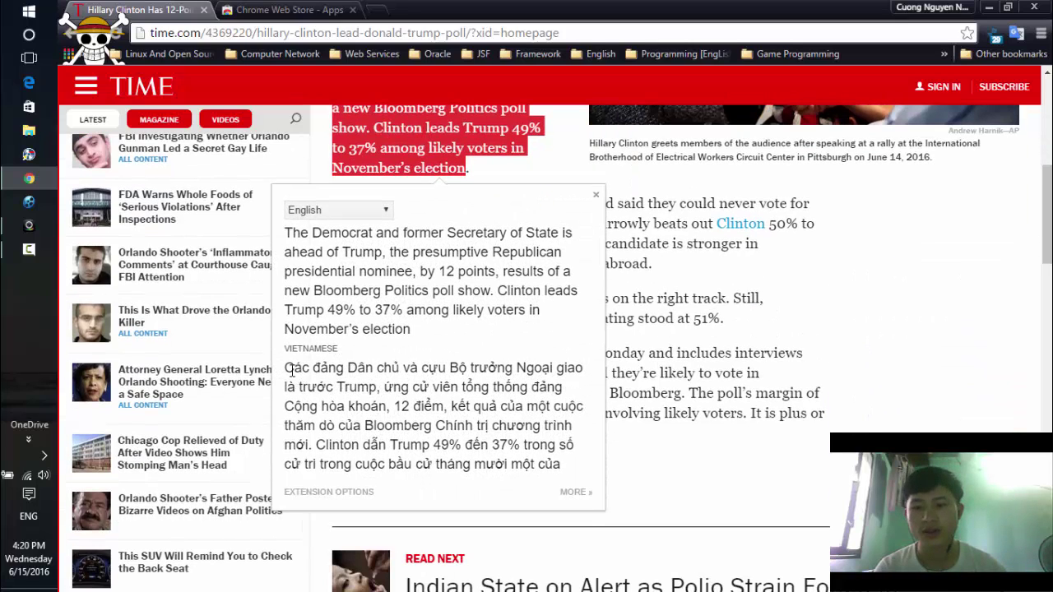